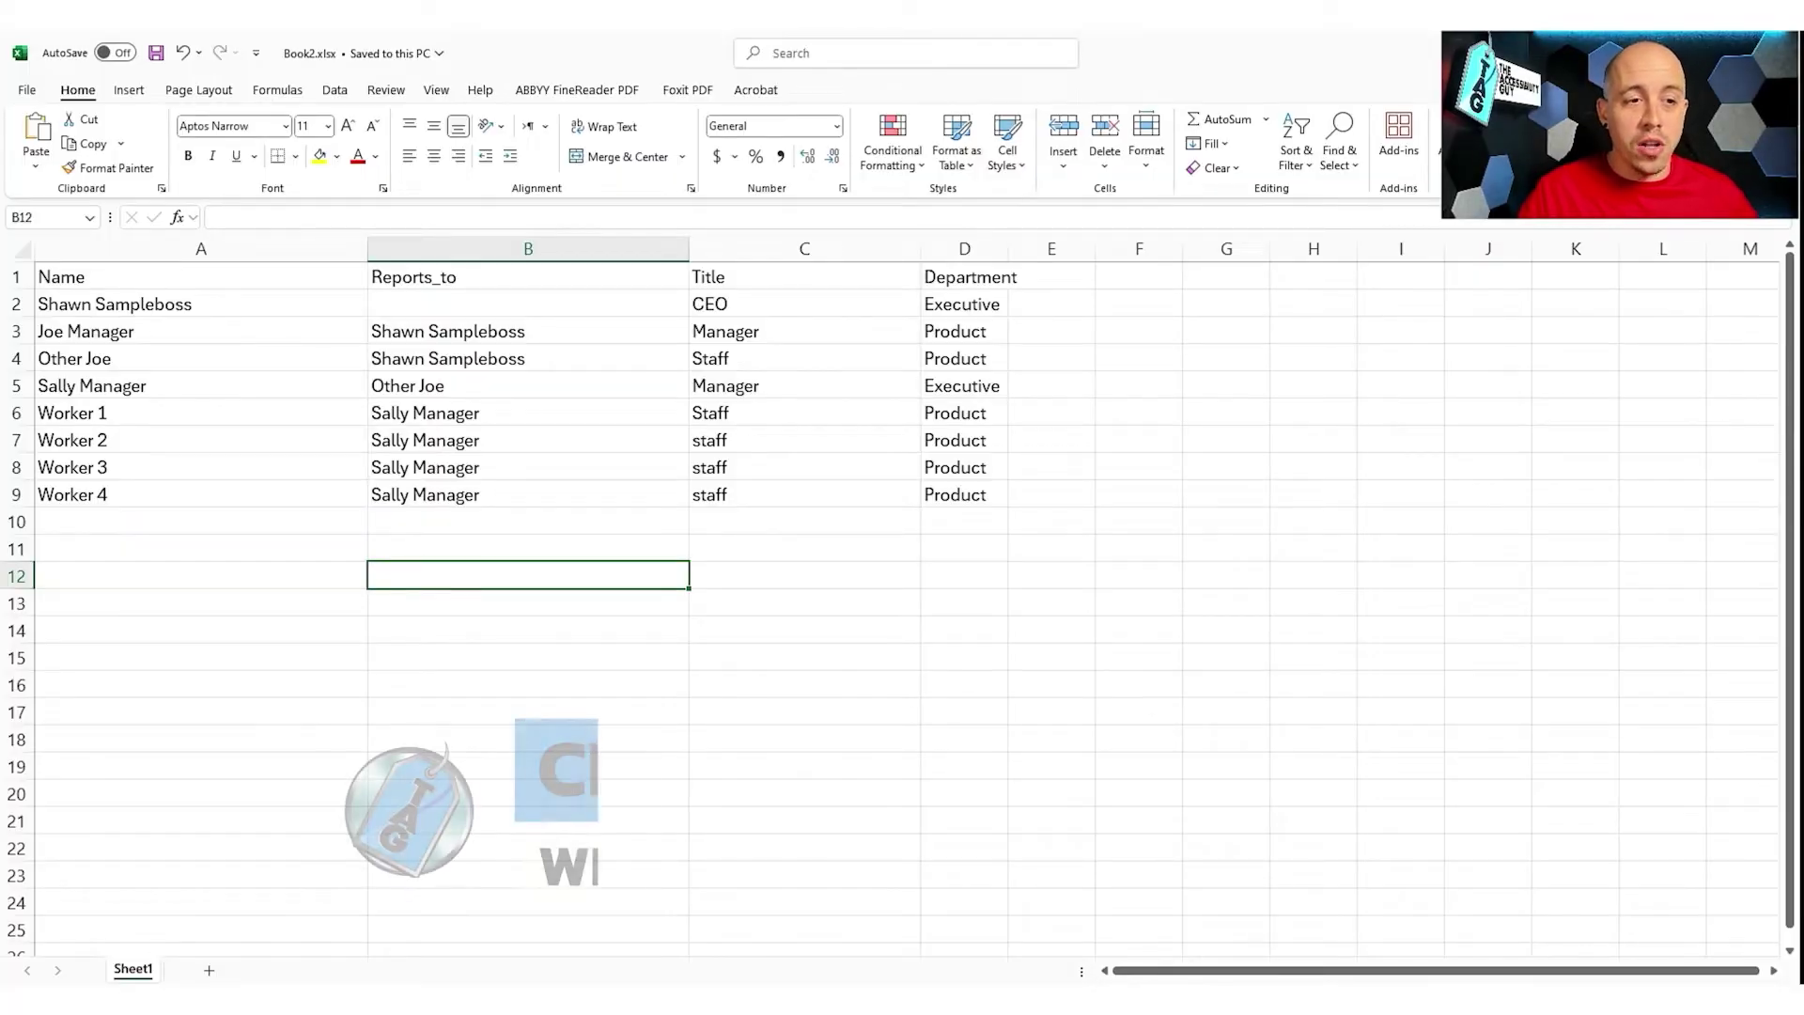
Step: Review the Excel sheet's headers and first employees, Shawn Sampleboss and Joe Manager
key(ctrl+Home)
key(Right)
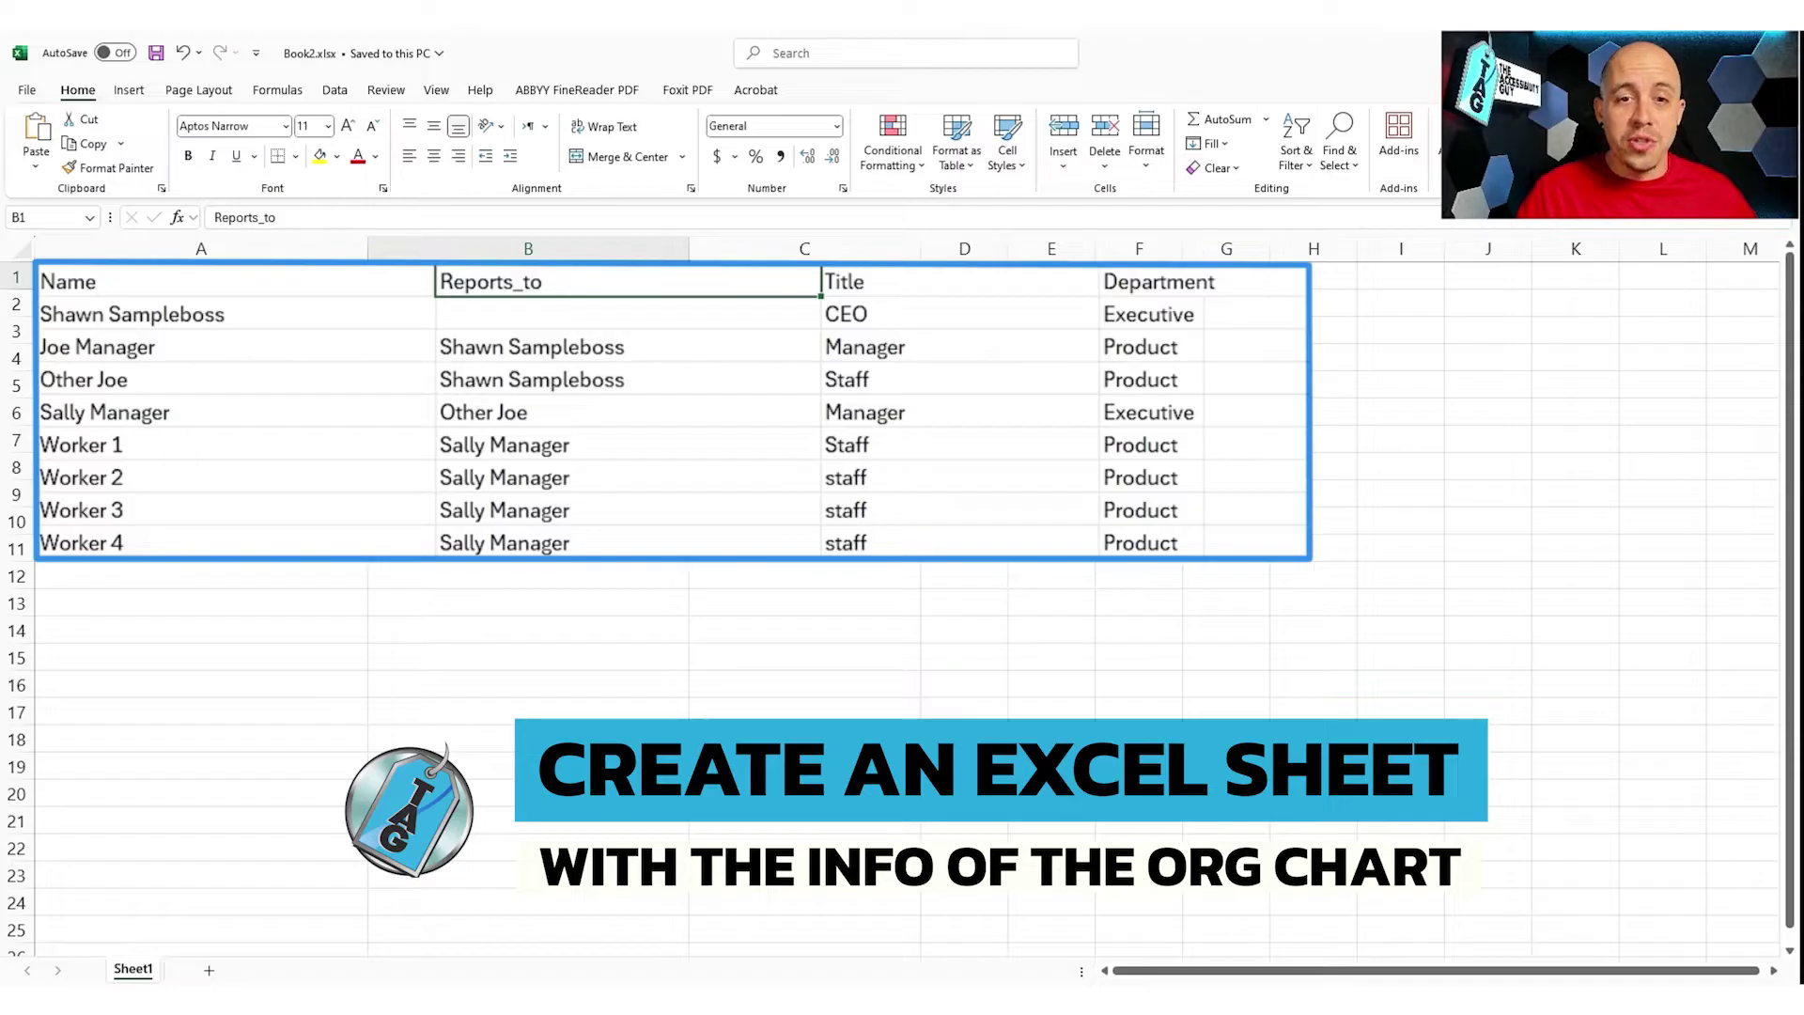
key(Right)
key(Right)
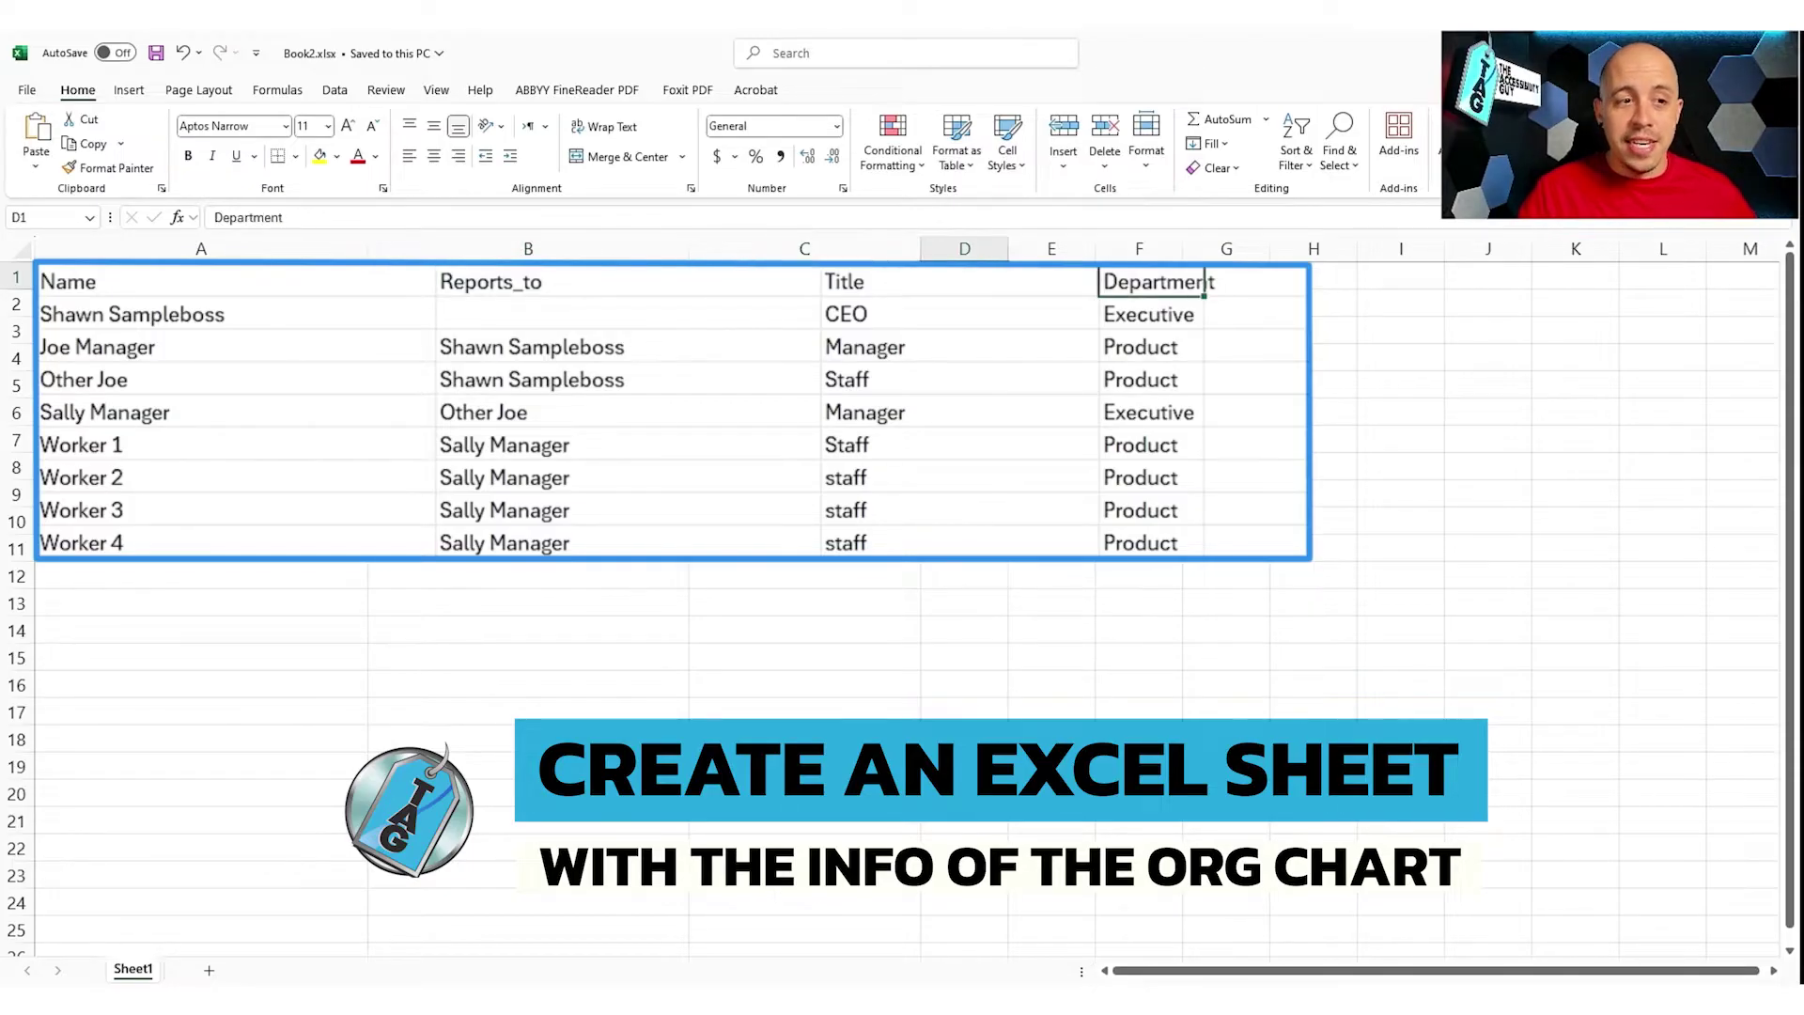
key(Left)
key(Left)
key(Left)
key(Down)
key(Down)
key(Up)
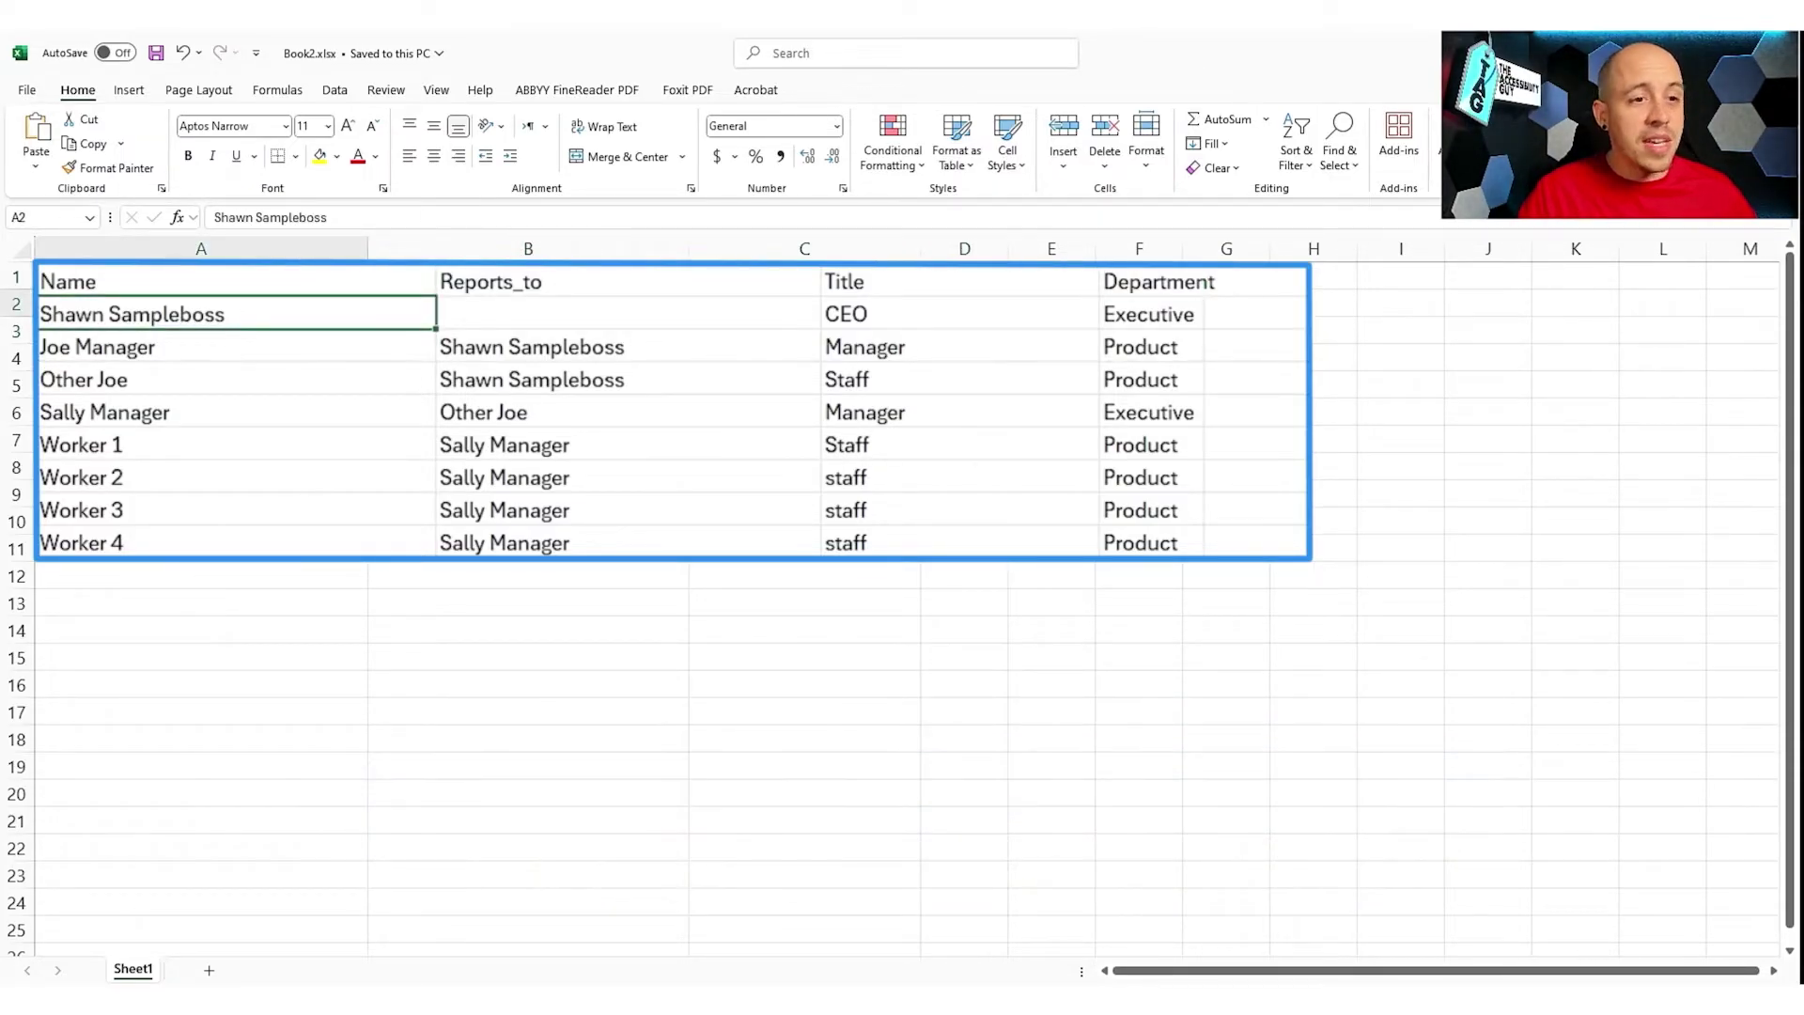
key(Down)
key(Down)
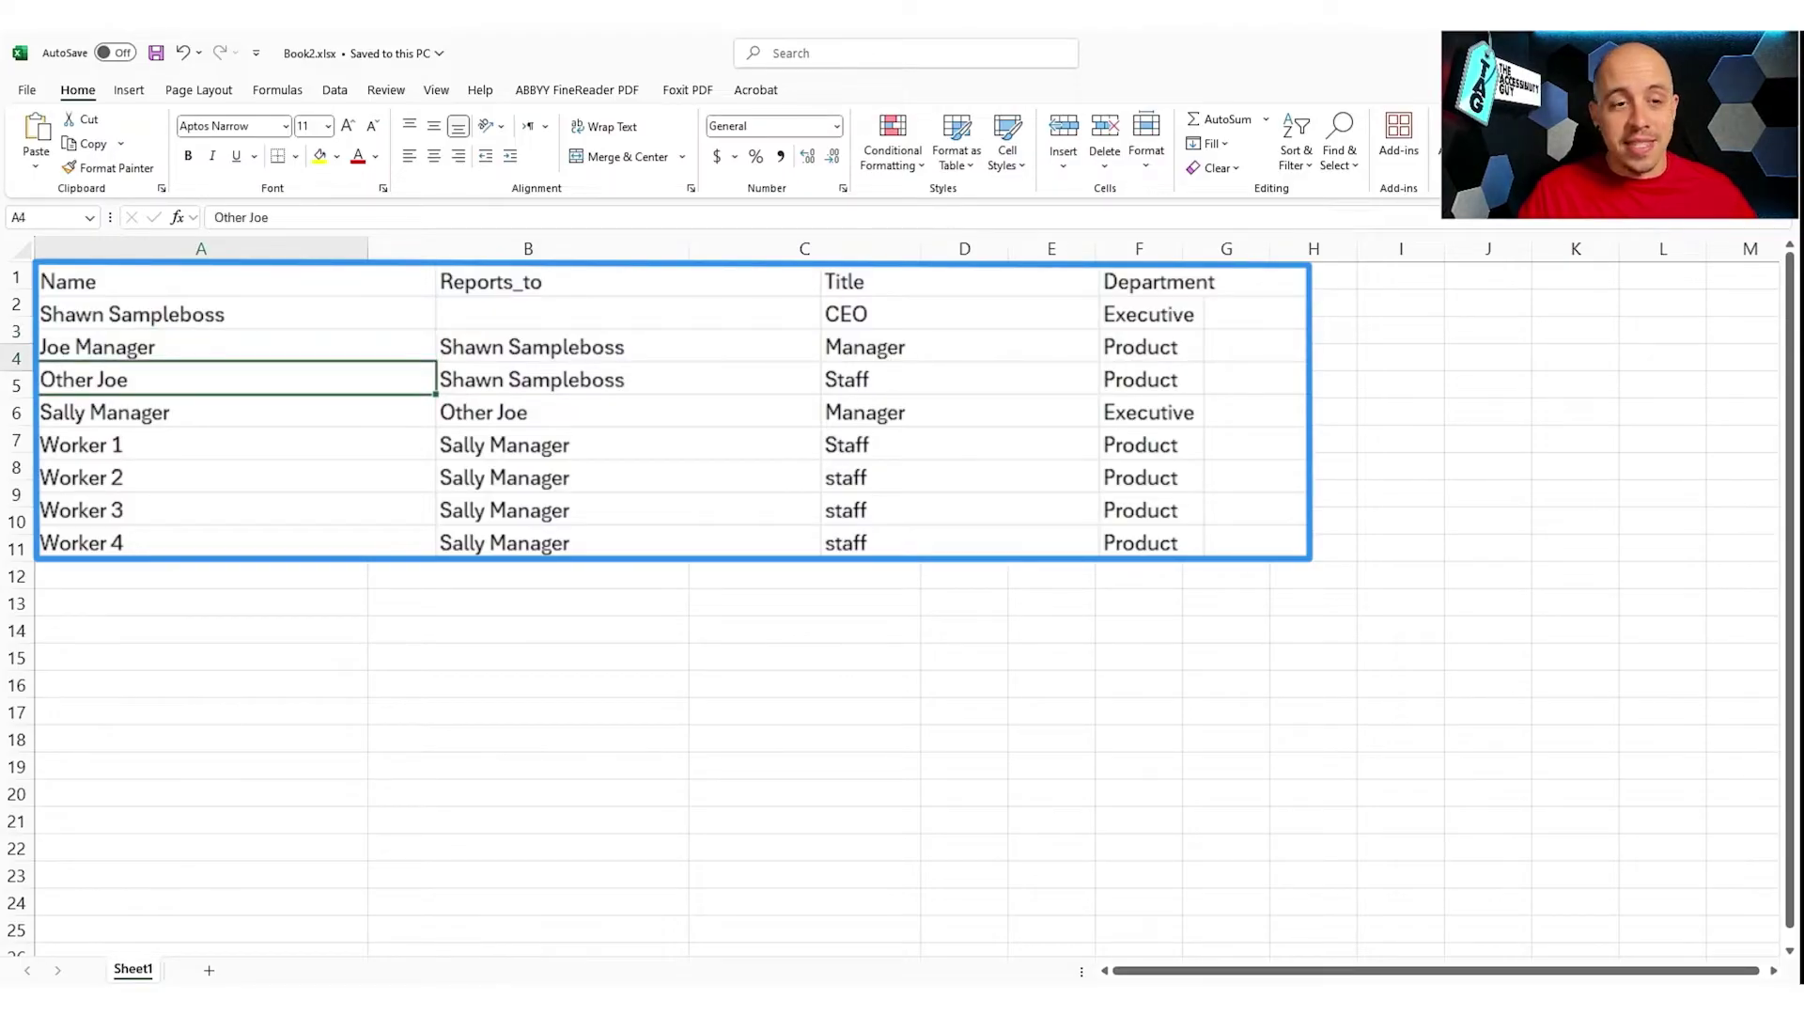
Step: Check the Reports_to column entries, including Other Joe and Sally Manager
key(Up)
key(Up)
key(Up)
key(Right)
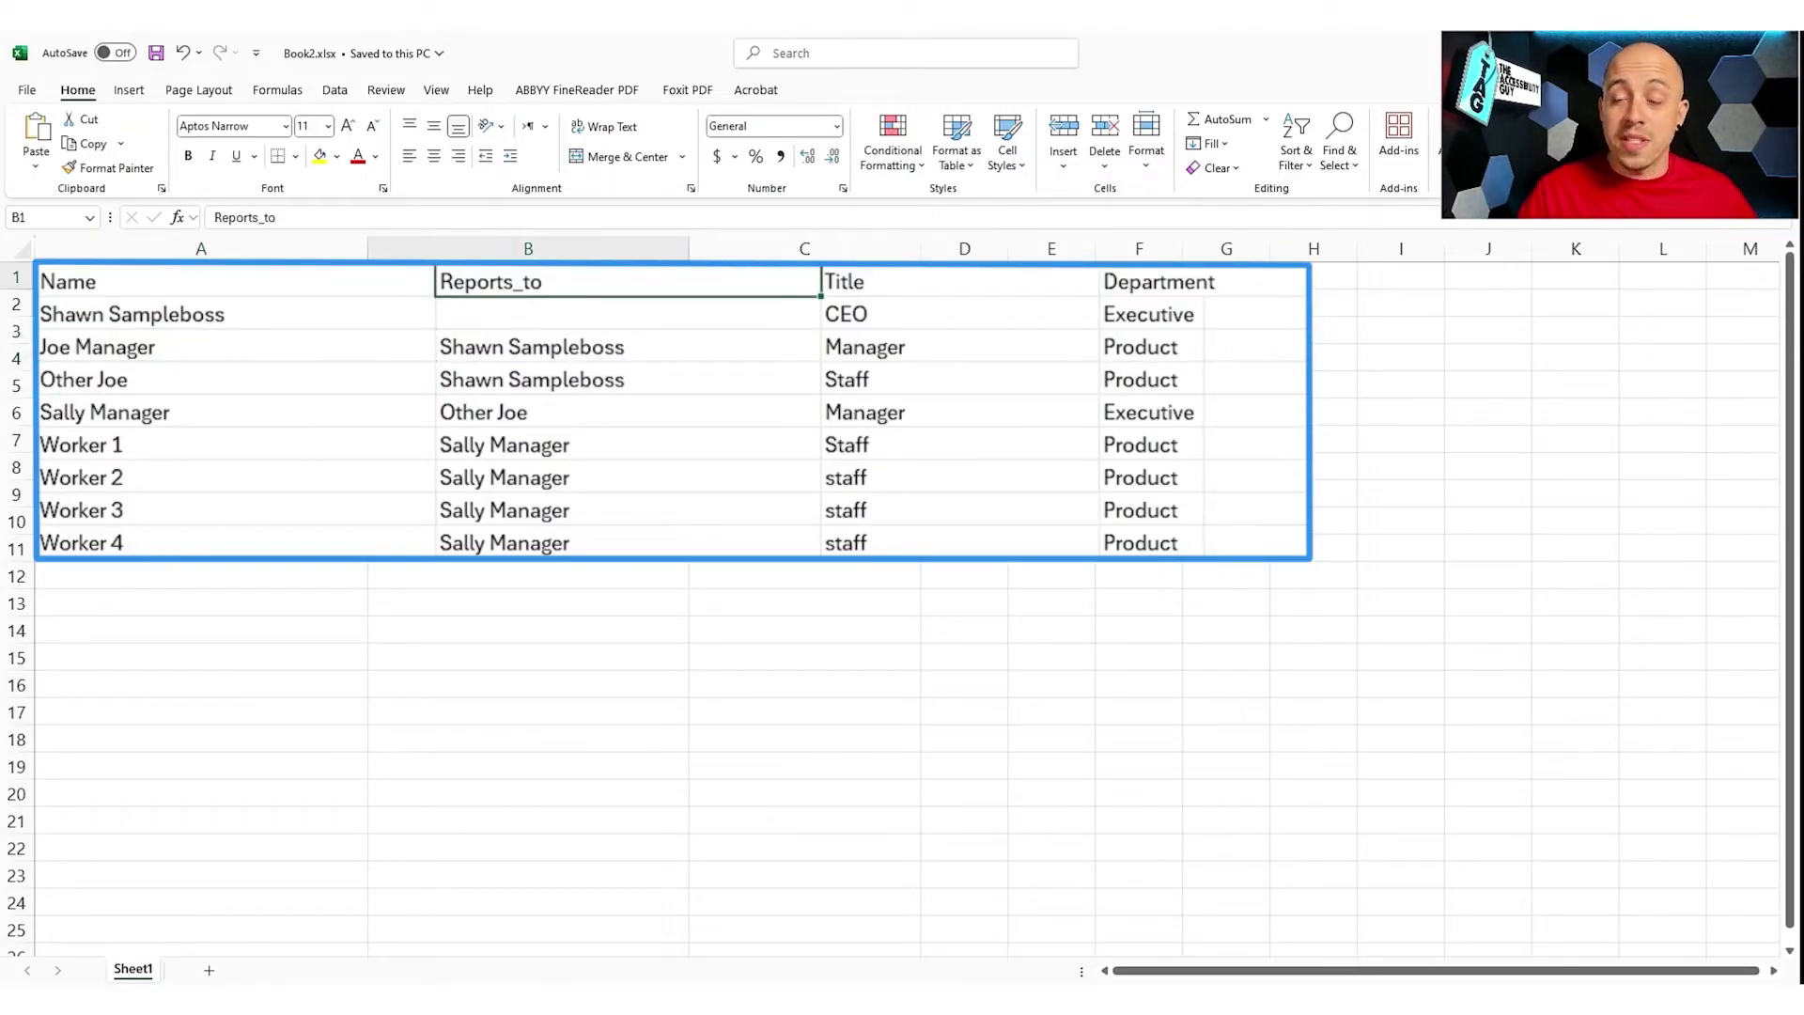
key(Down)
key(Down)
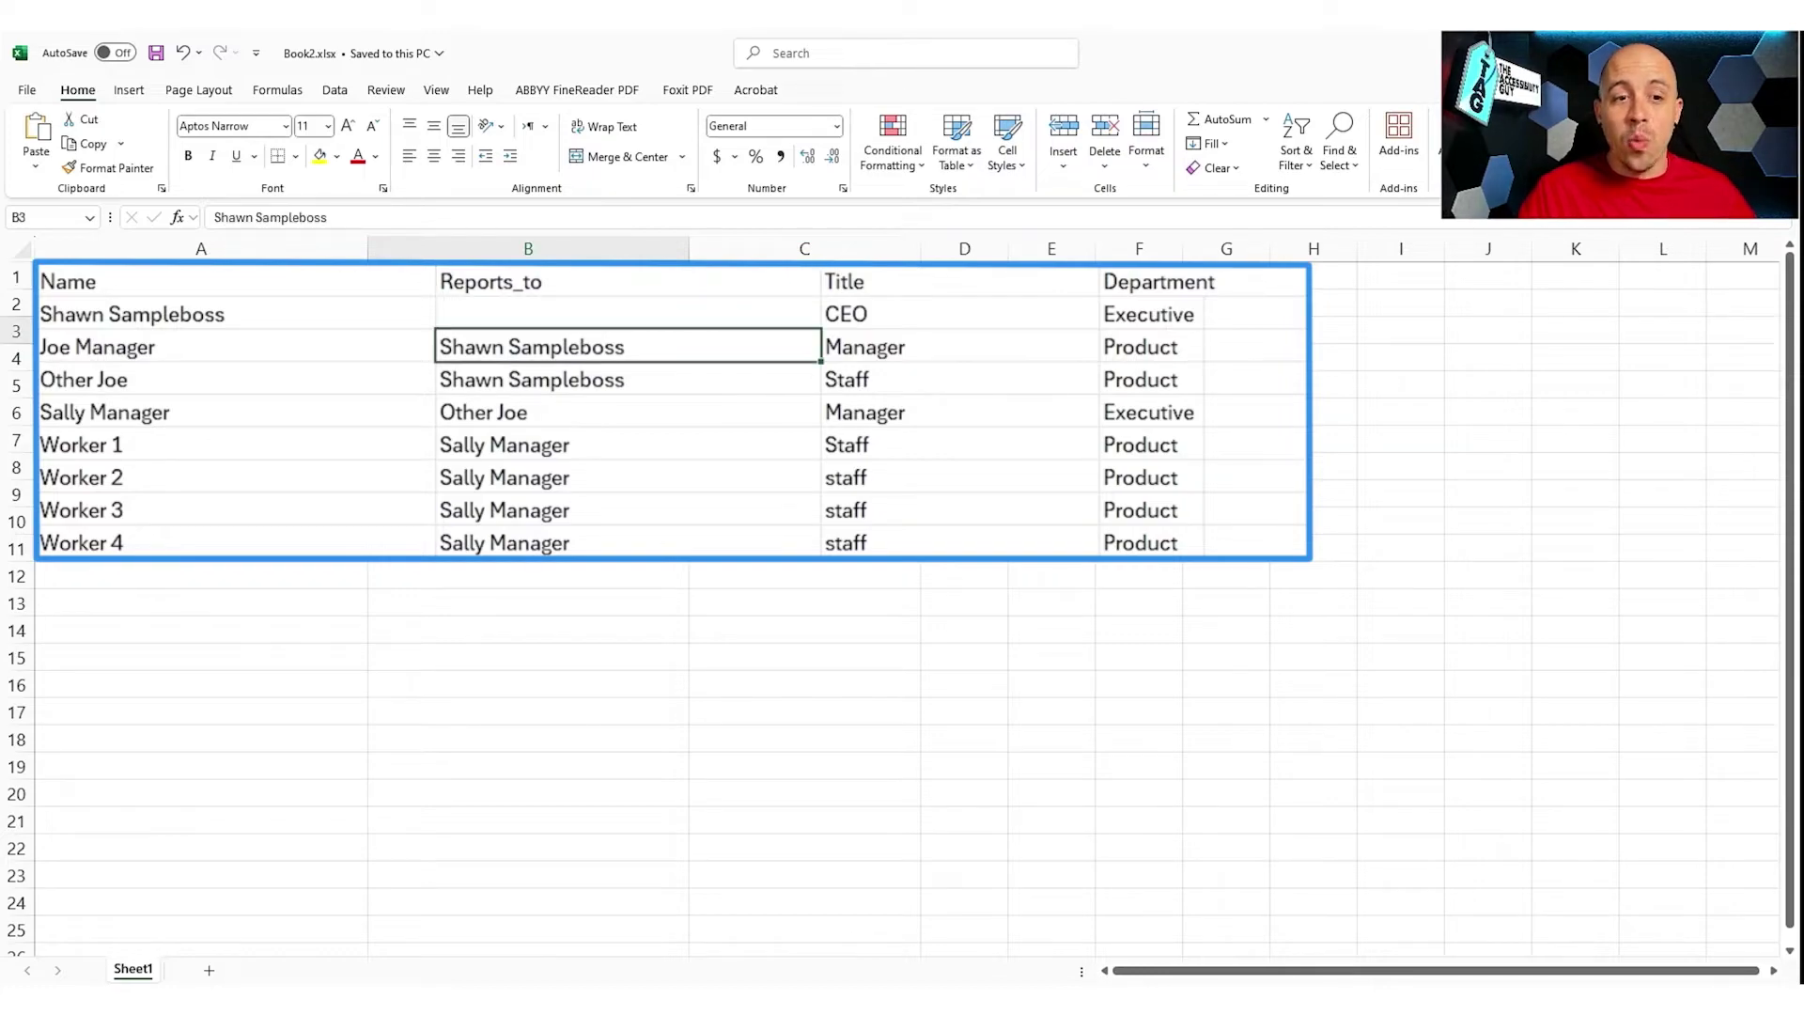
key(ctrl+Down)
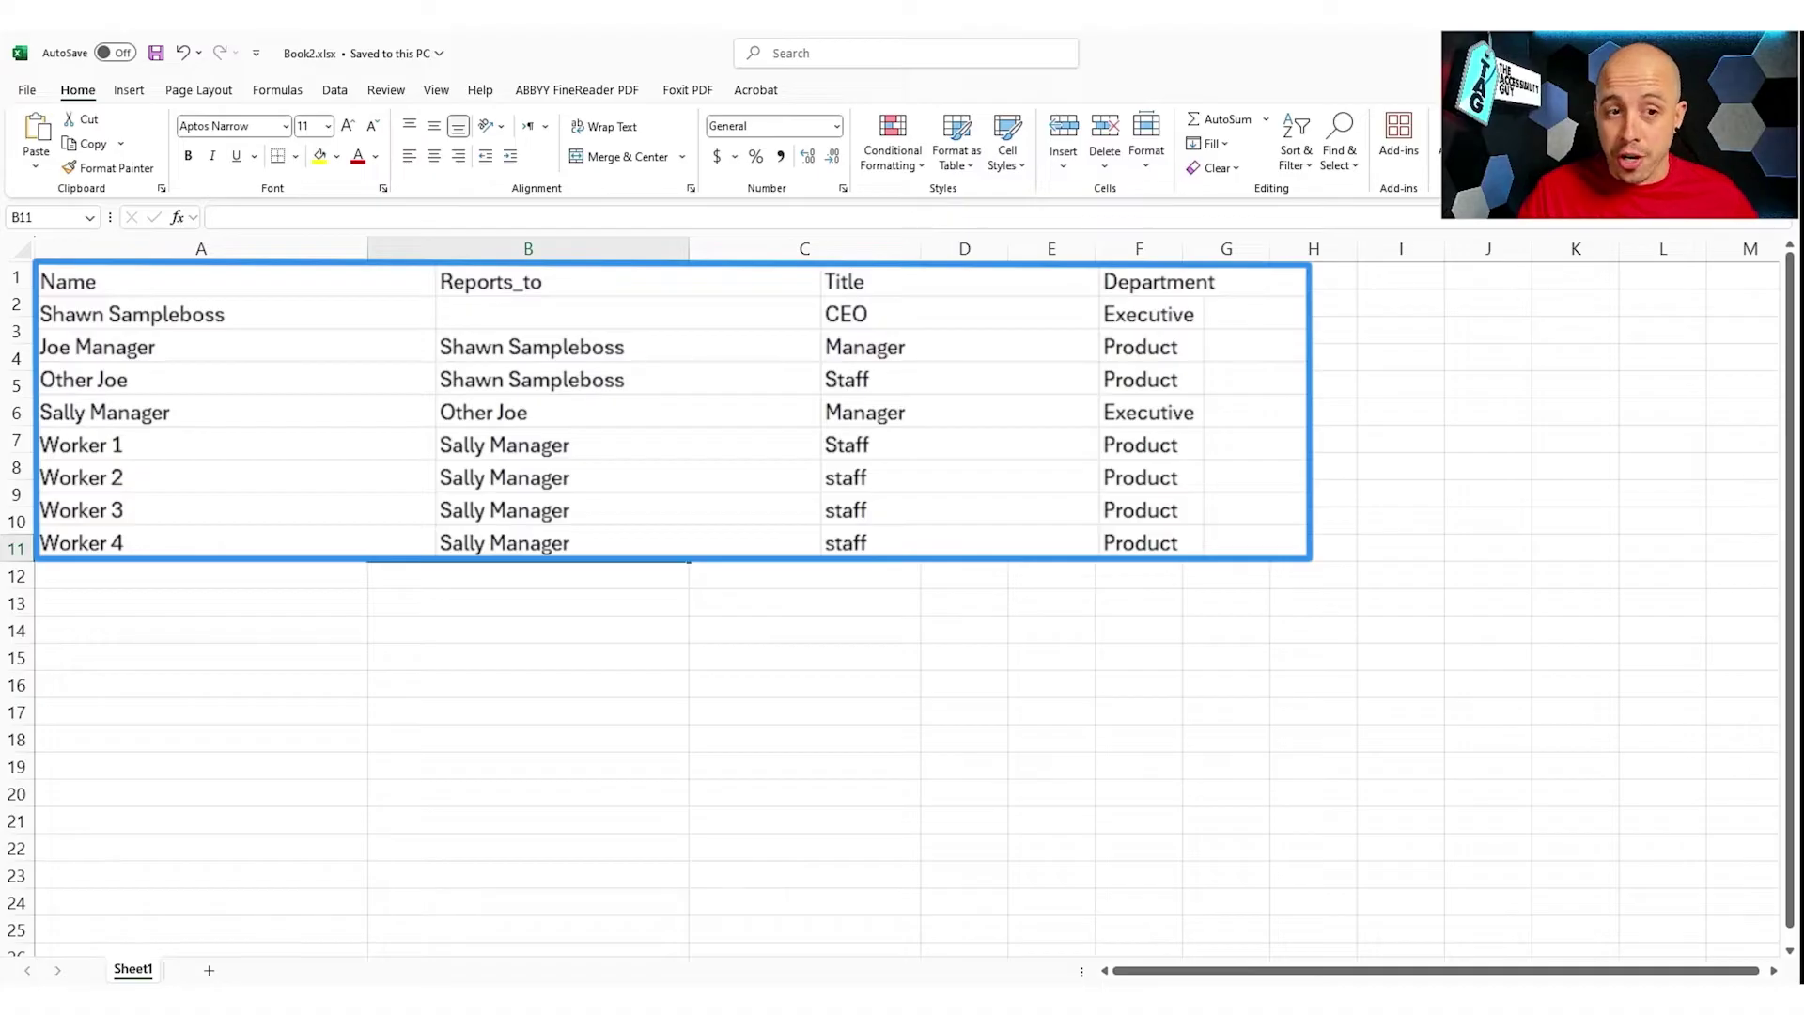
key(ctrl+Up)
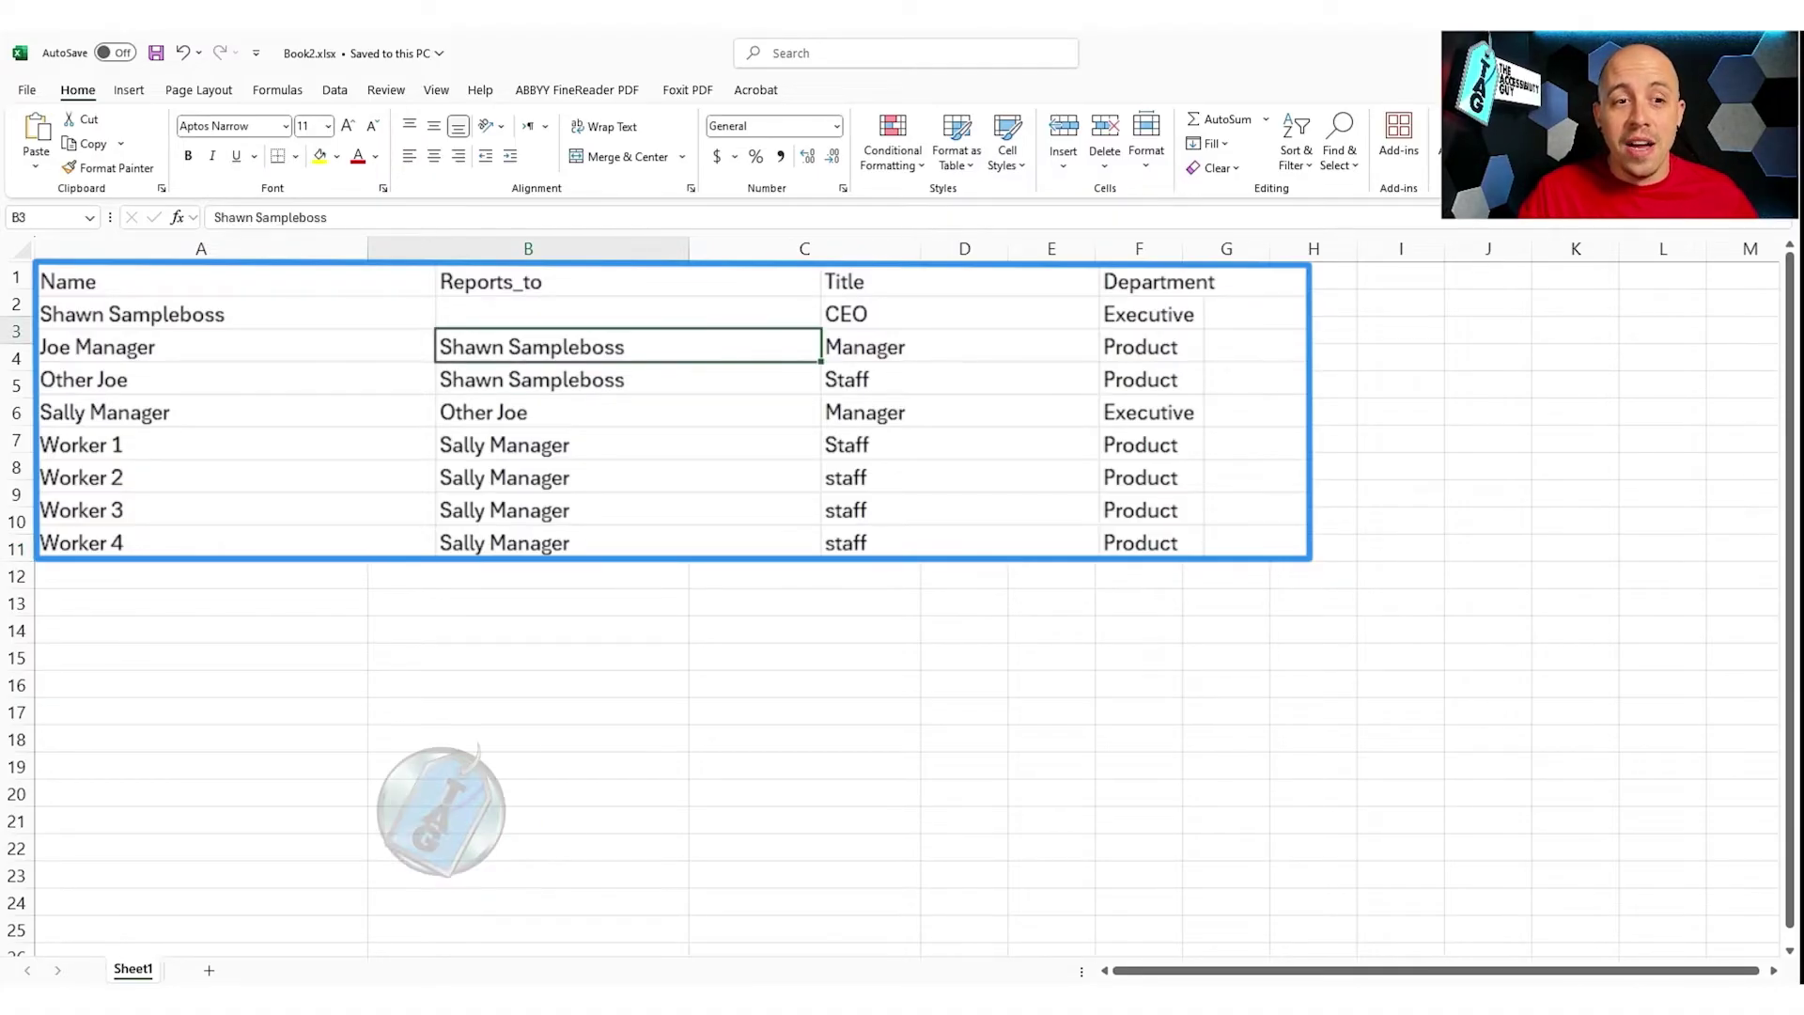
key(Down)
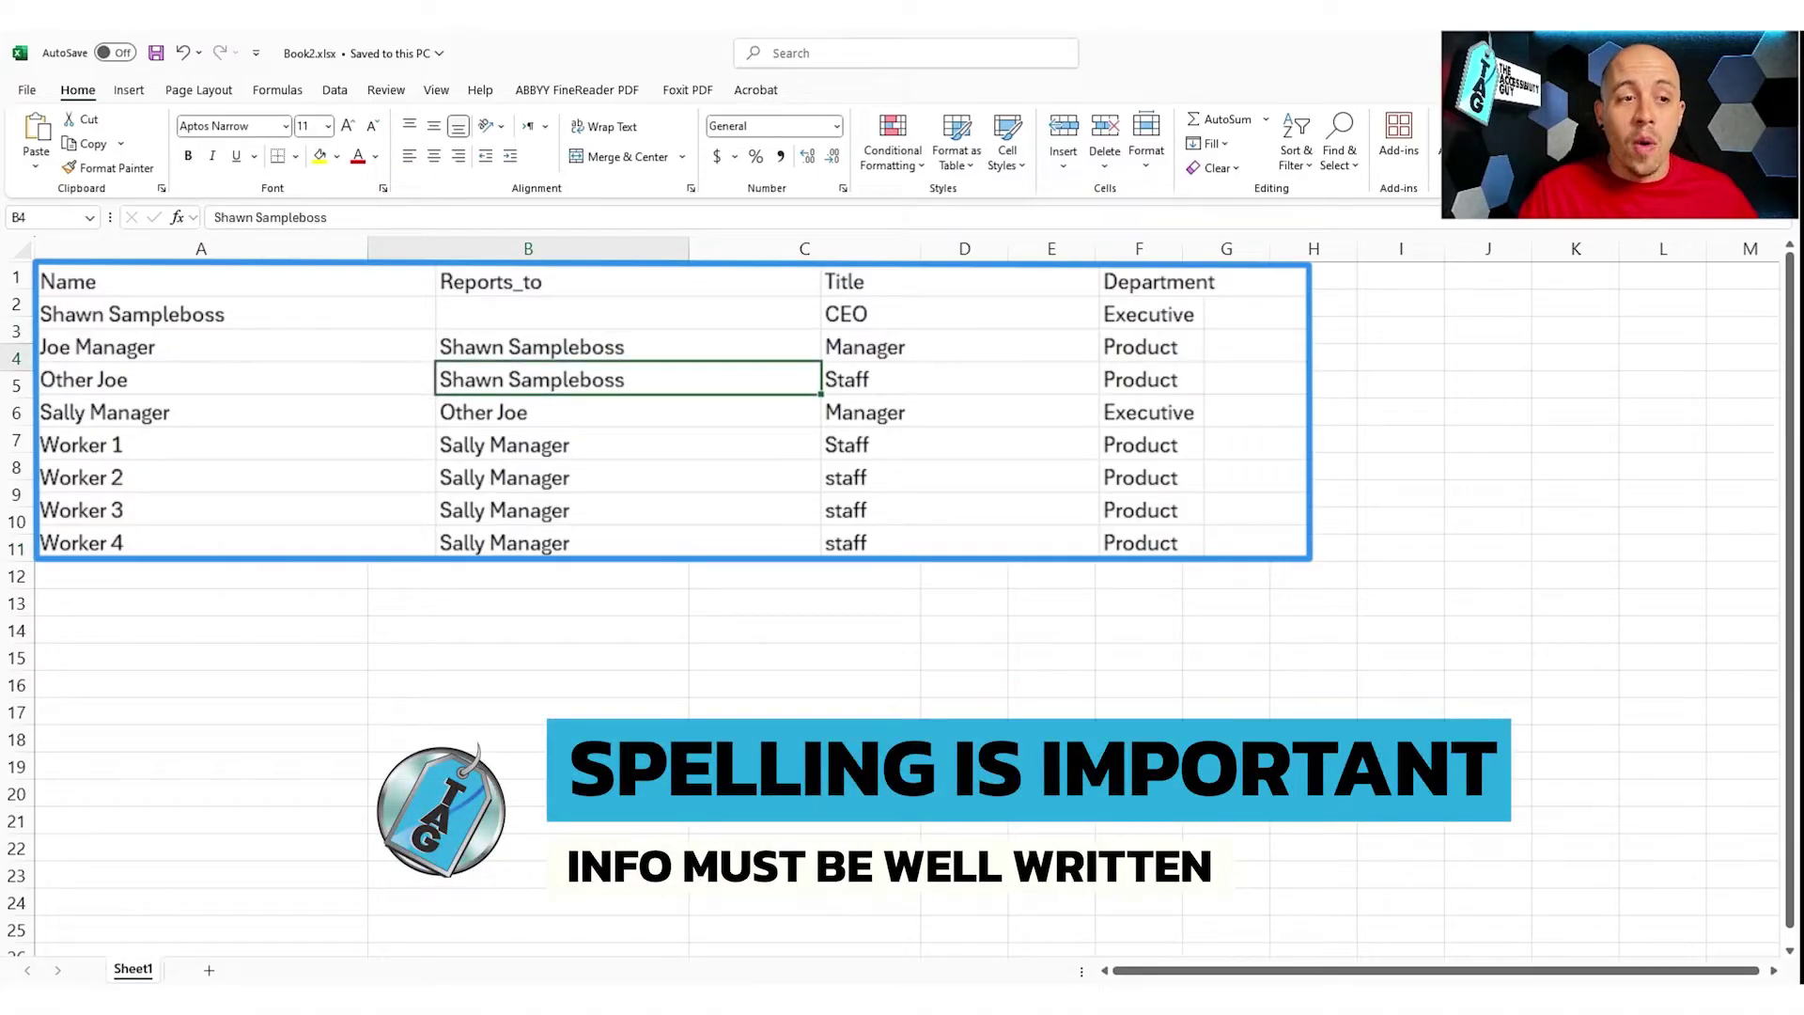
key(Left)
key(Down)
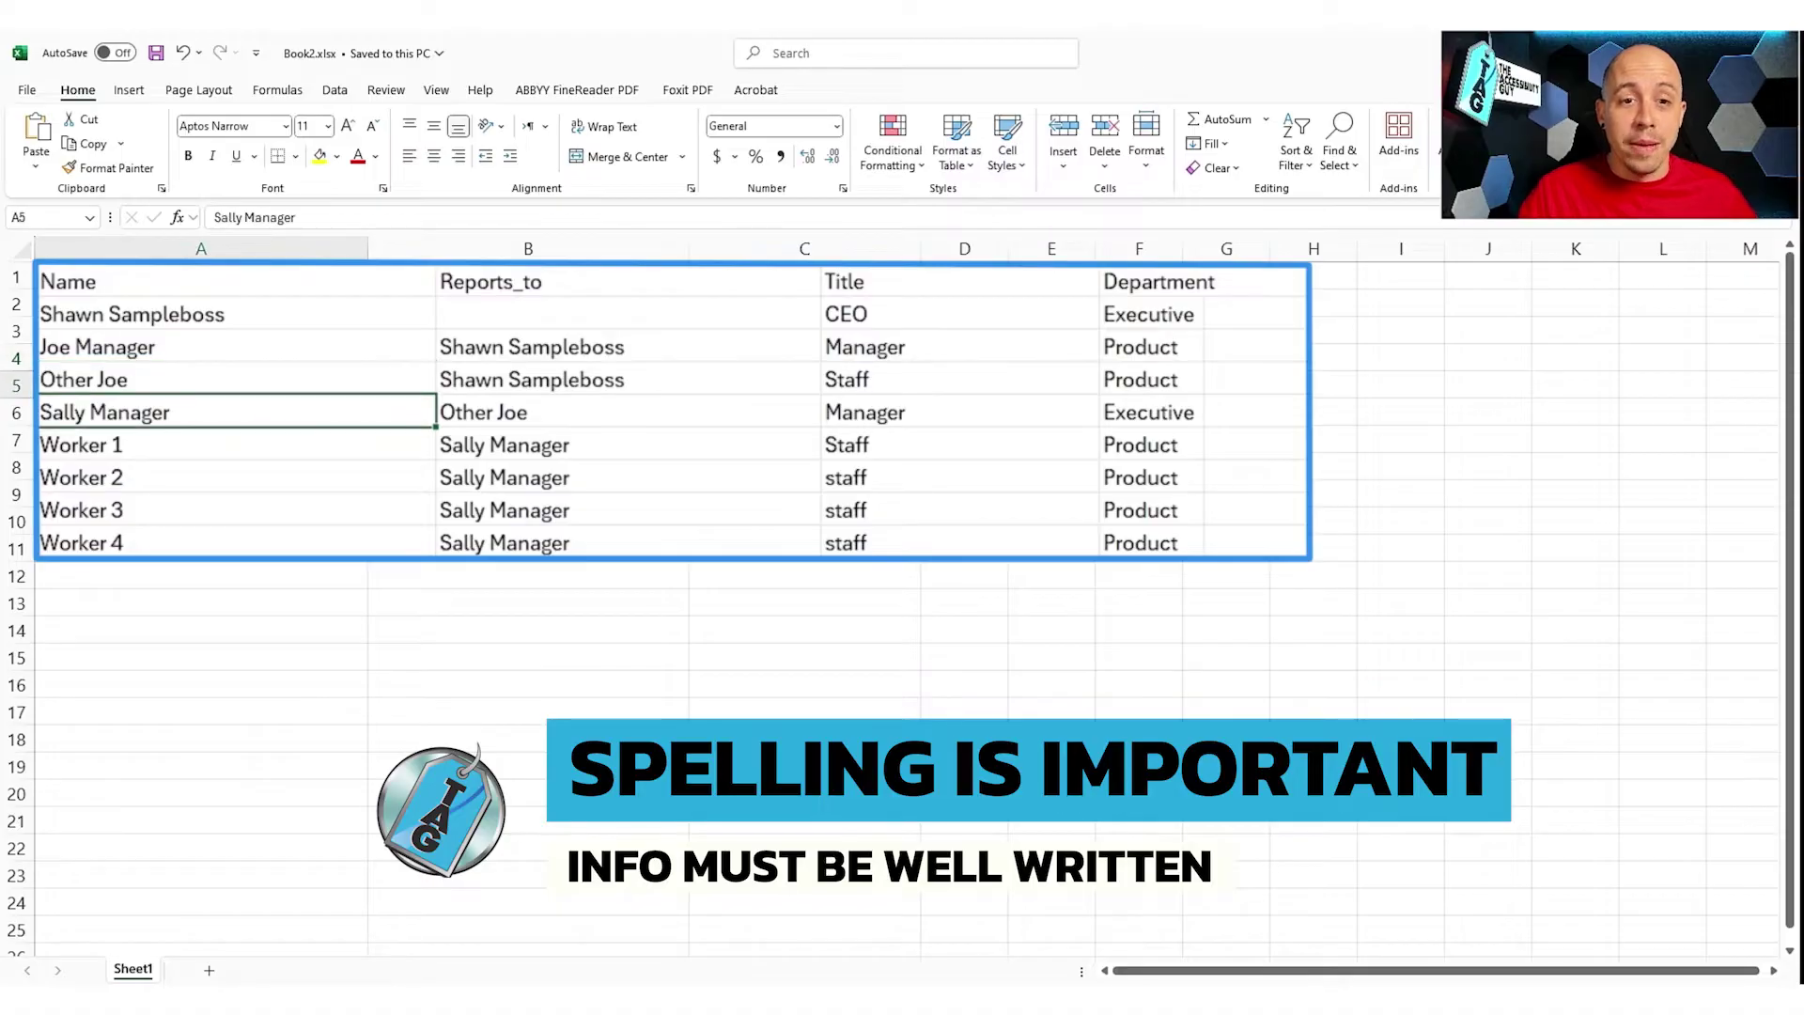
key(Right)
key(Down)
key(Down)
key(Down)
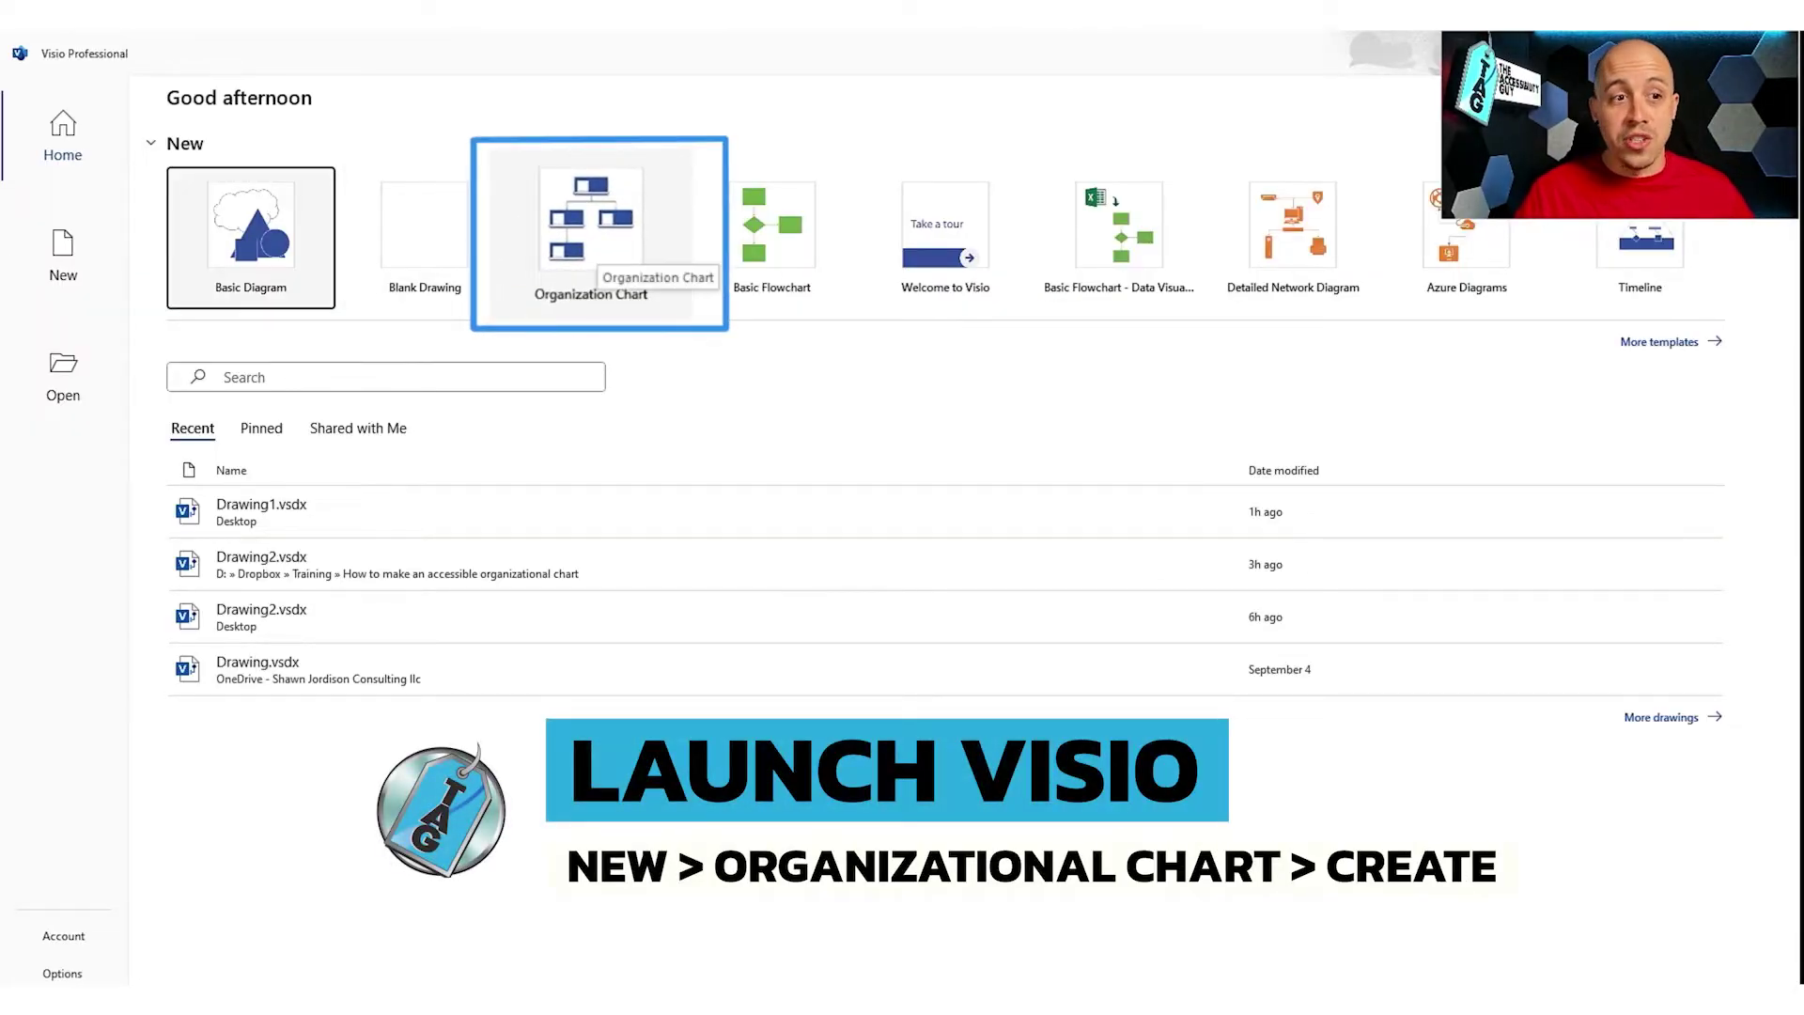
Step: Create an Organization Chart drawing and start the wizard using data from an existing file
click(591, 225)
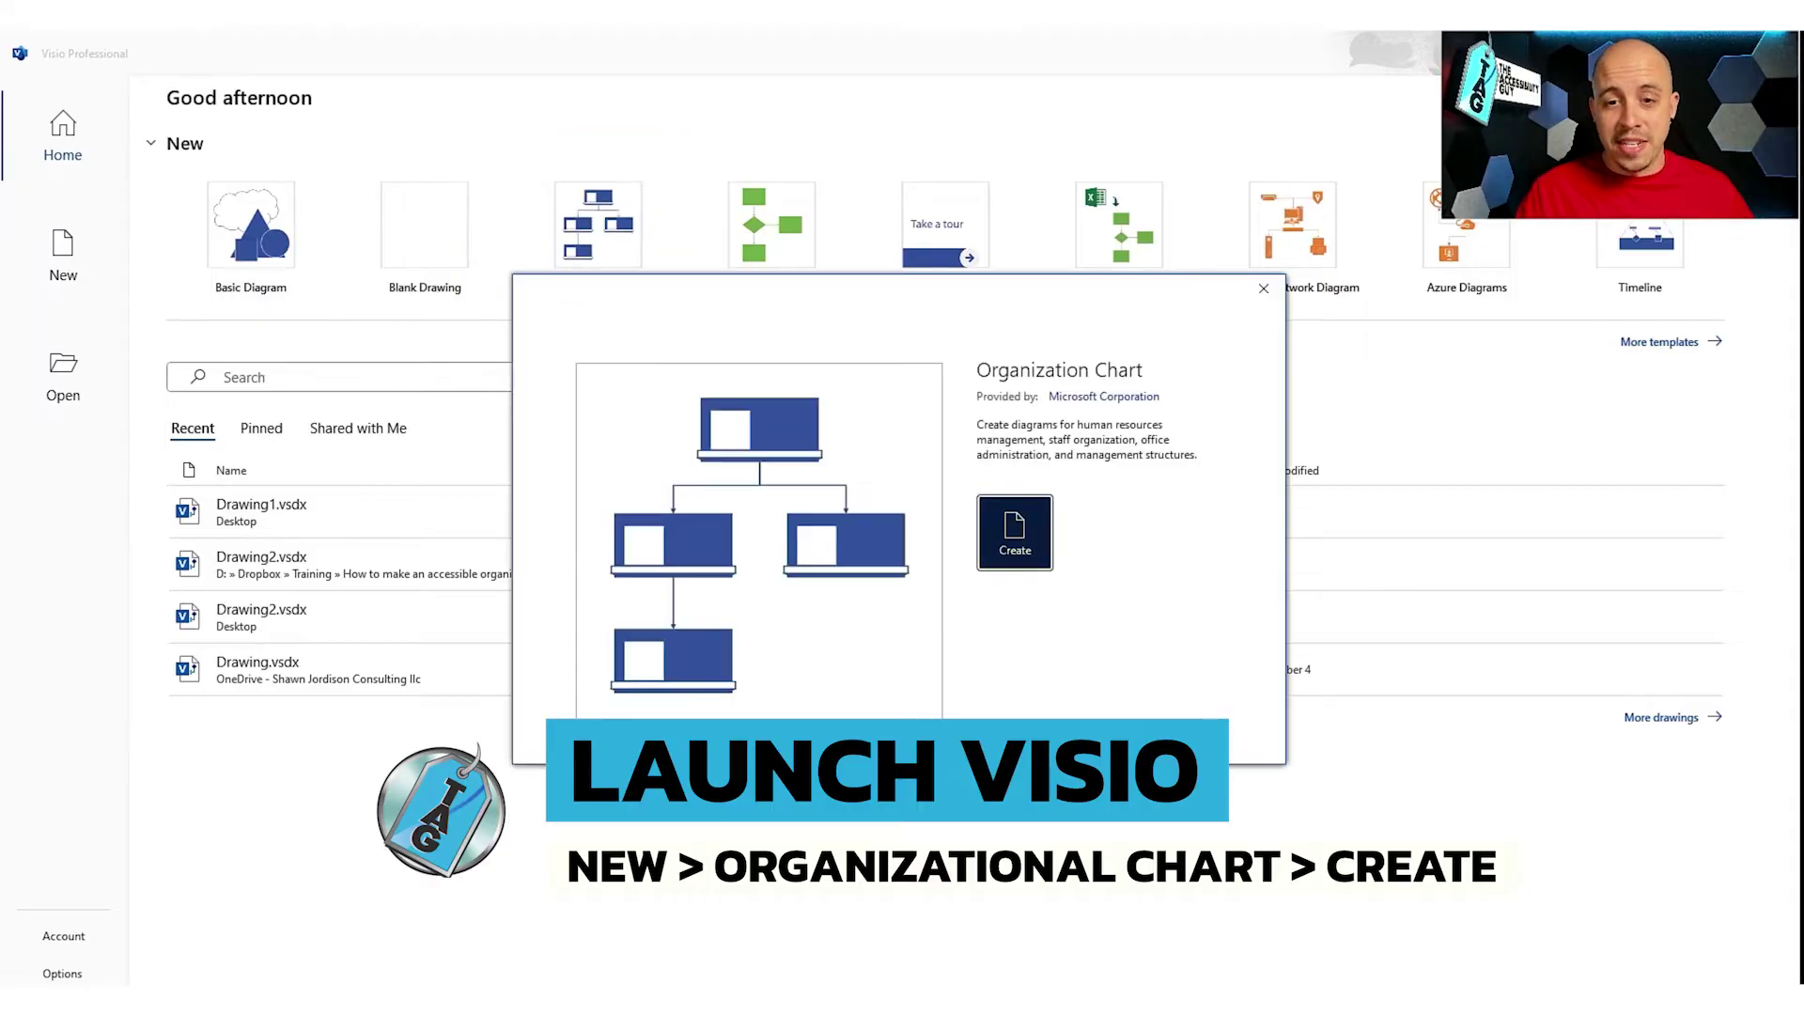
click(1015, 523)
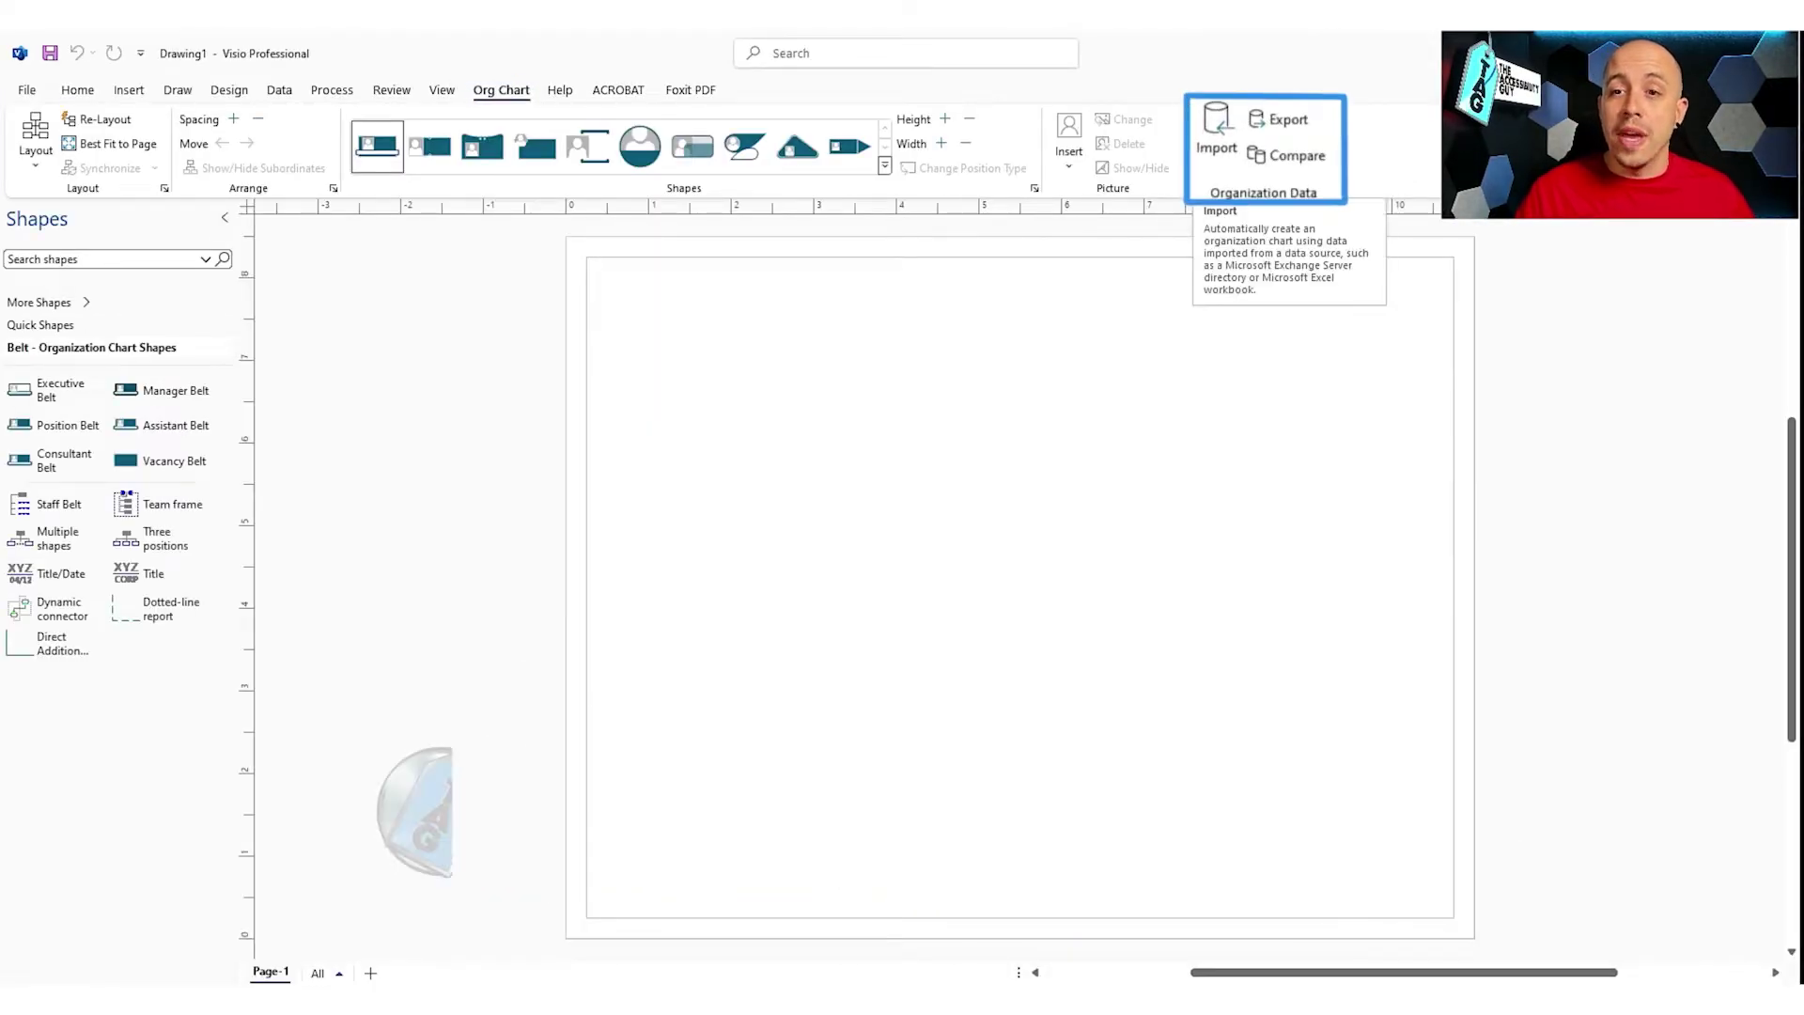
click(1211, 134)
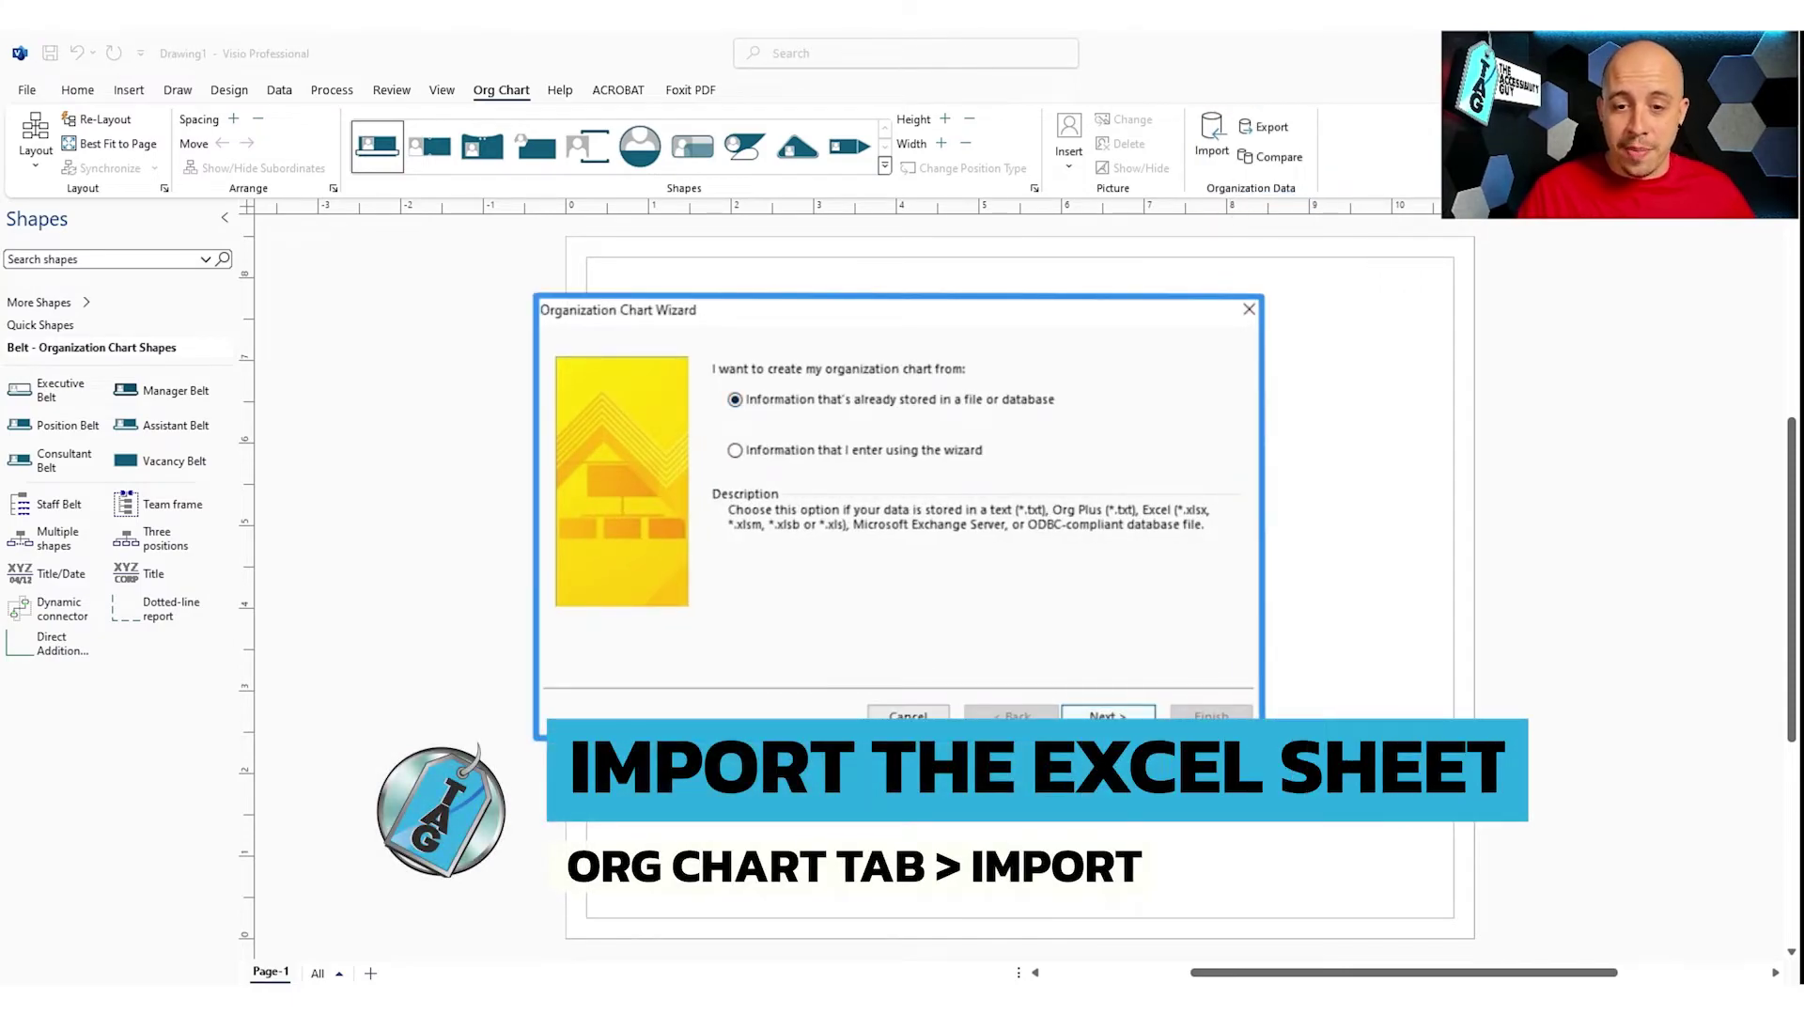
Step: Import Book2.xlsx mapping Name/Reports_to, showing Reports_to and Department, with no pictures
key(Return)
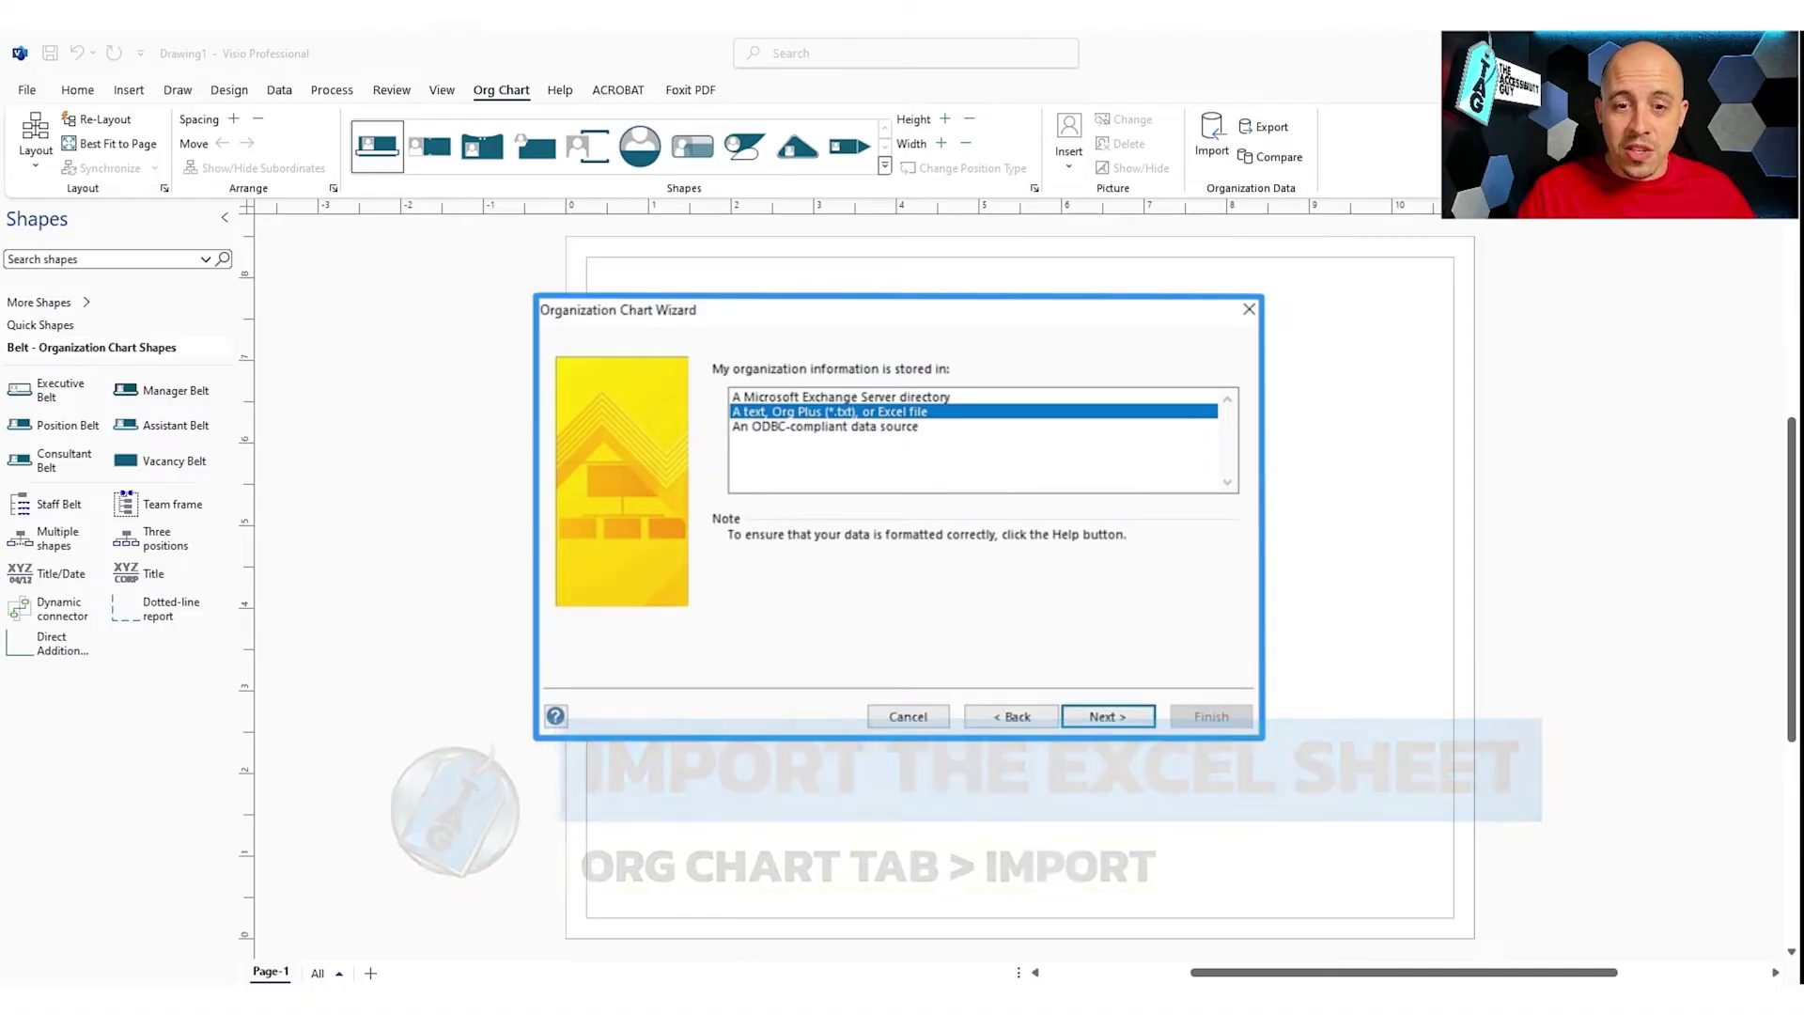
key(Return)
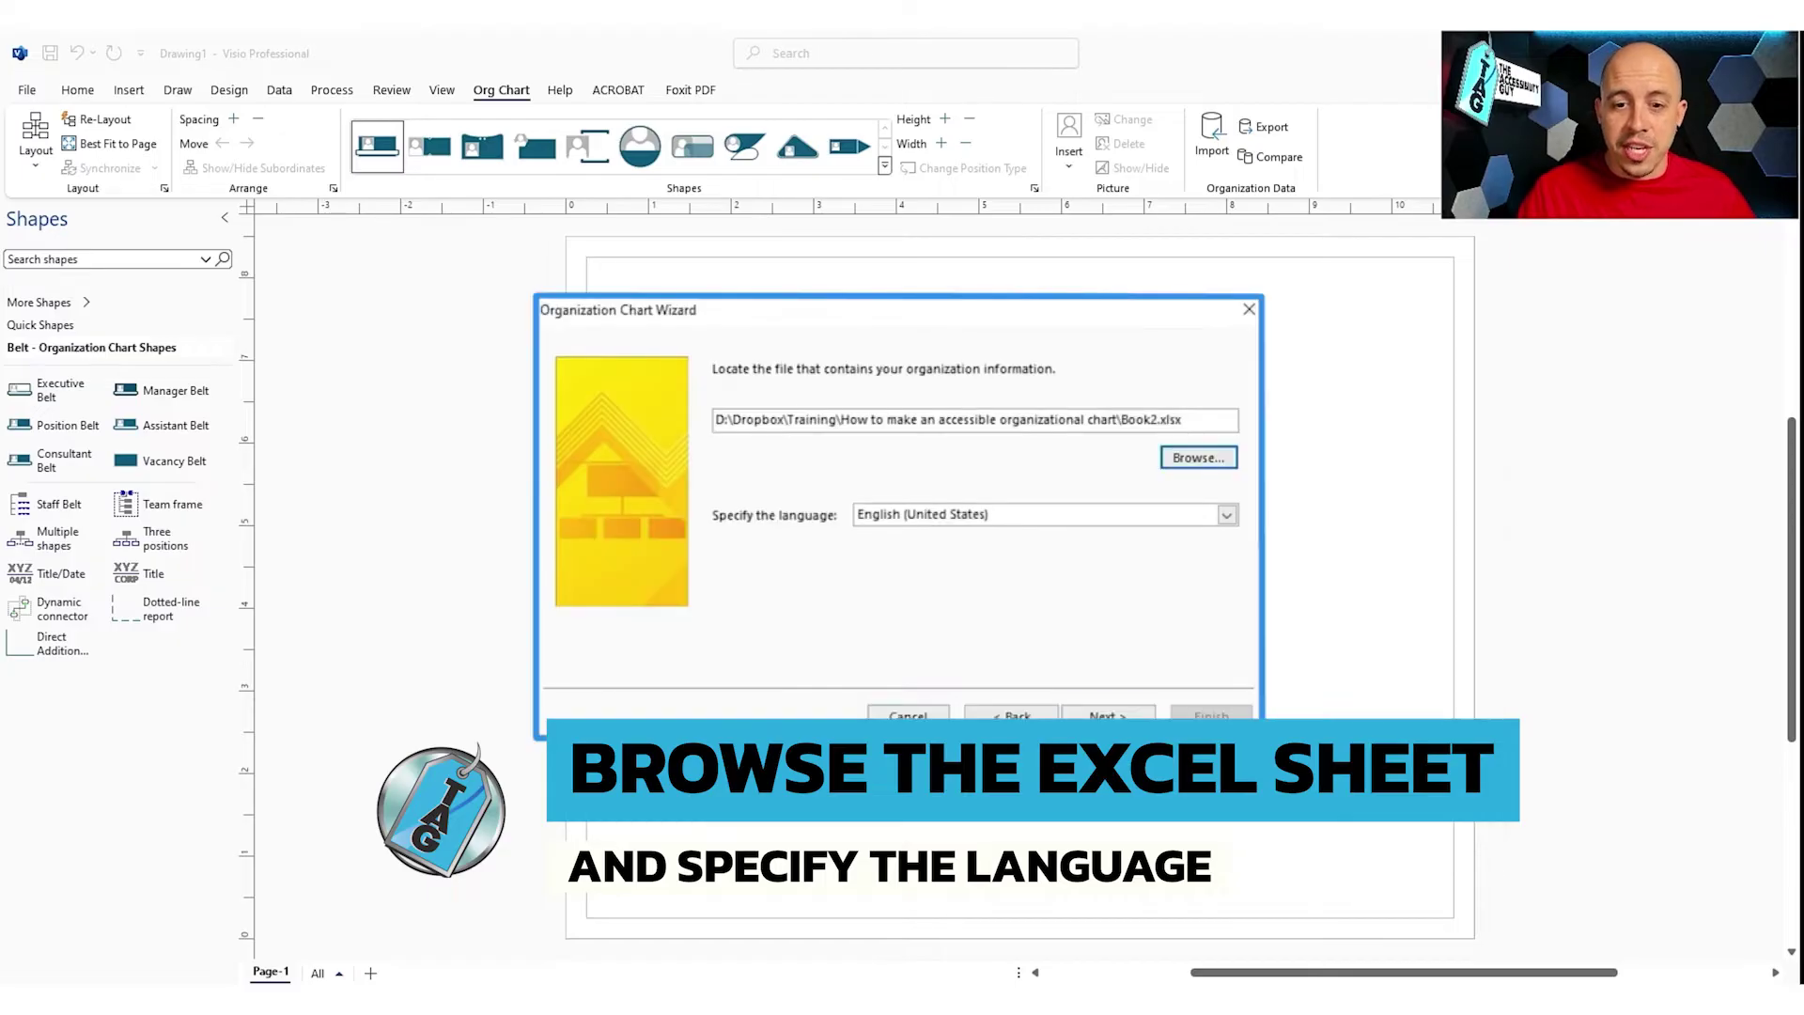
key(Return)
key(Return)
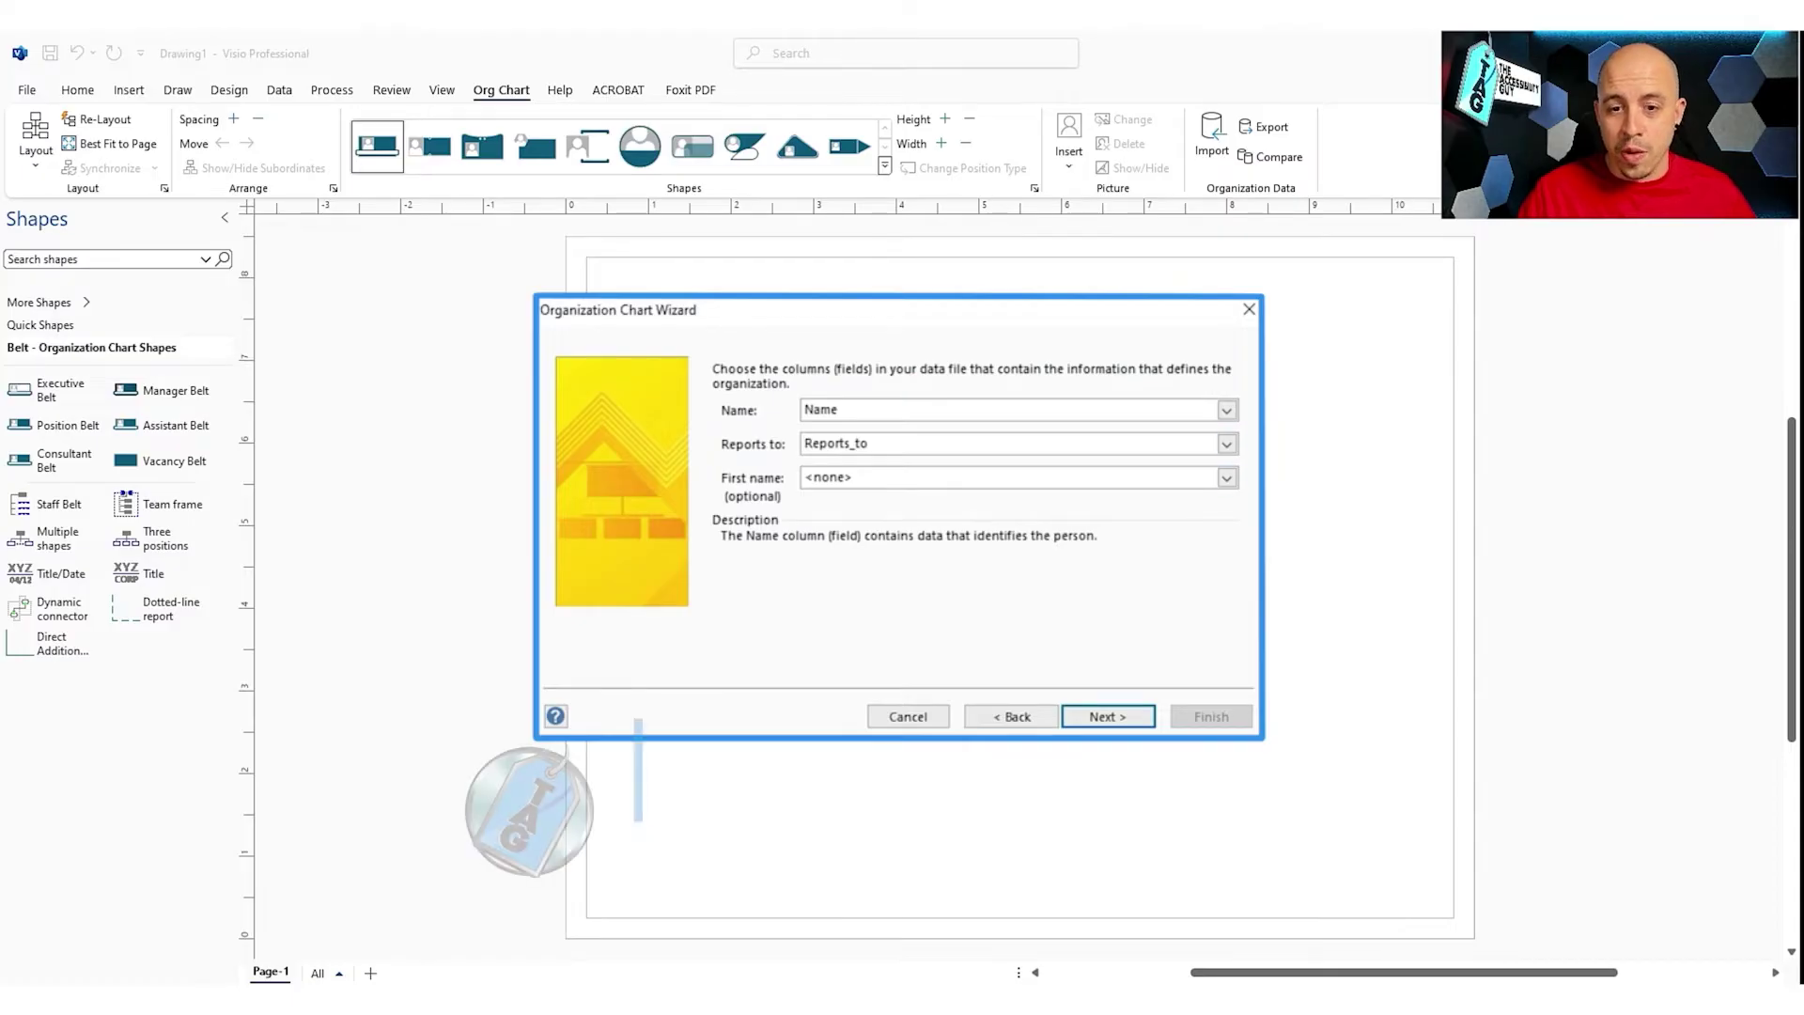
key(Return)
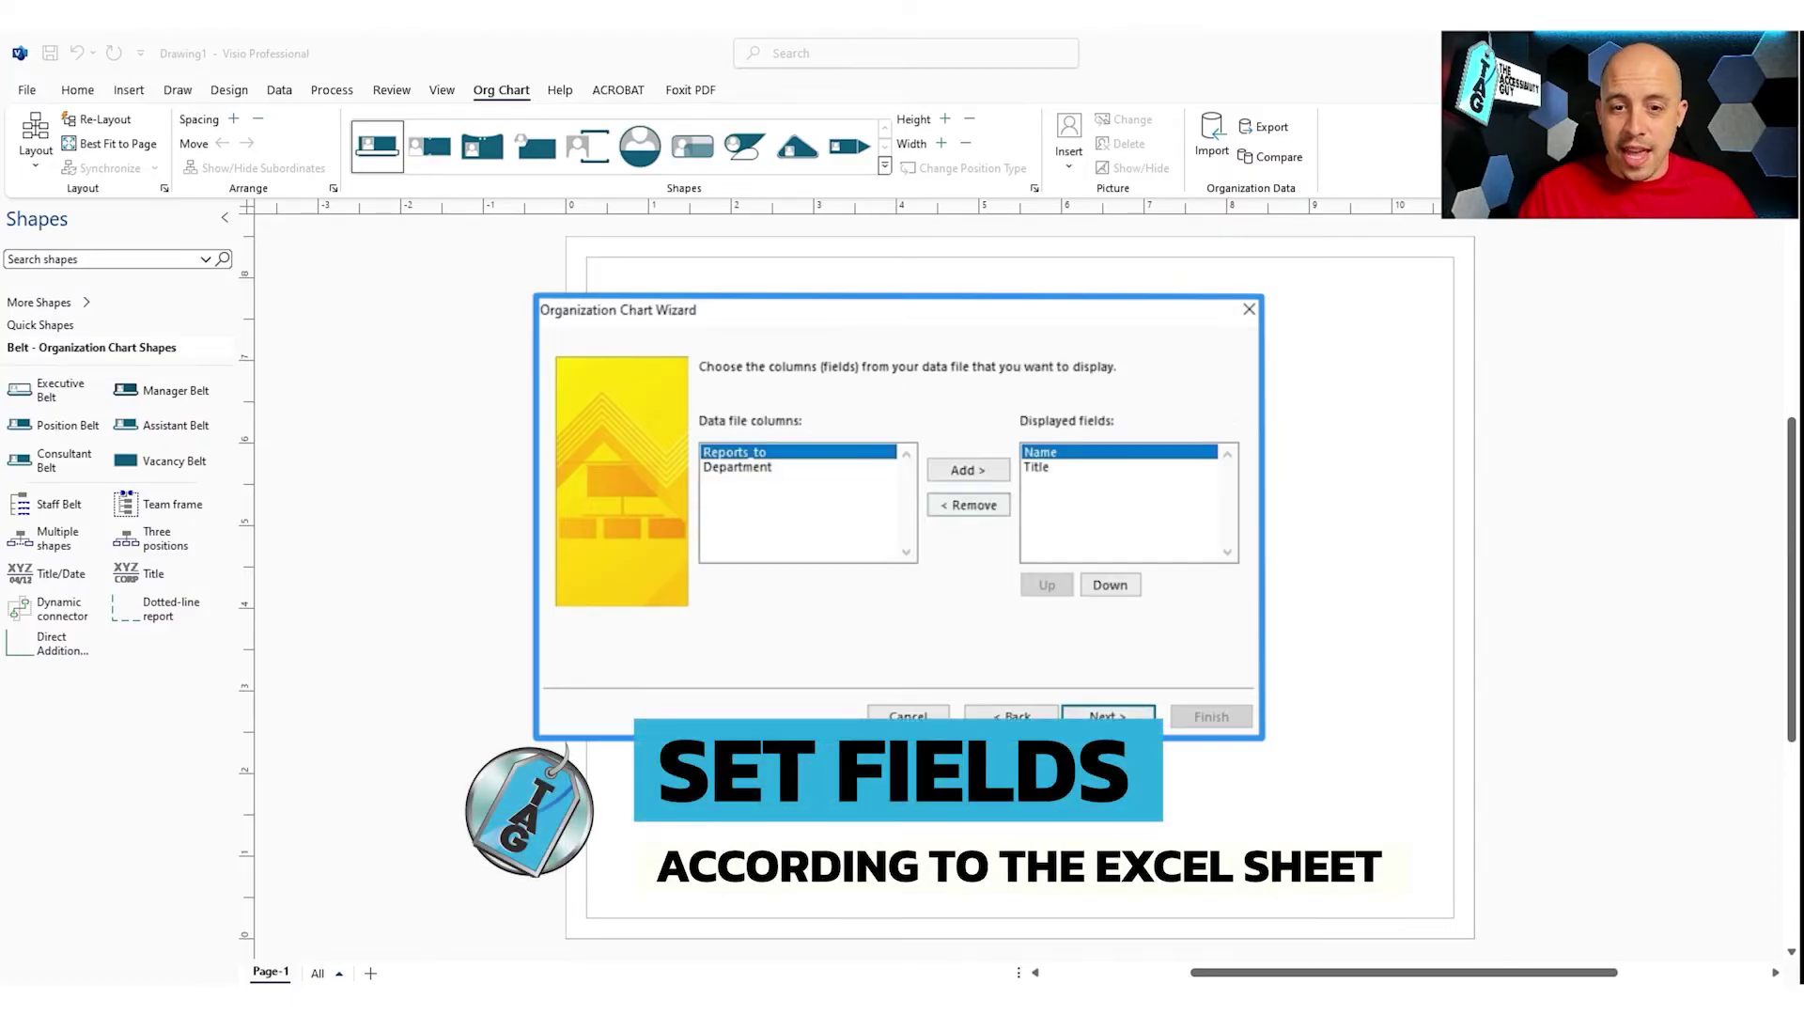
key(alt+a)
key(alt+a)
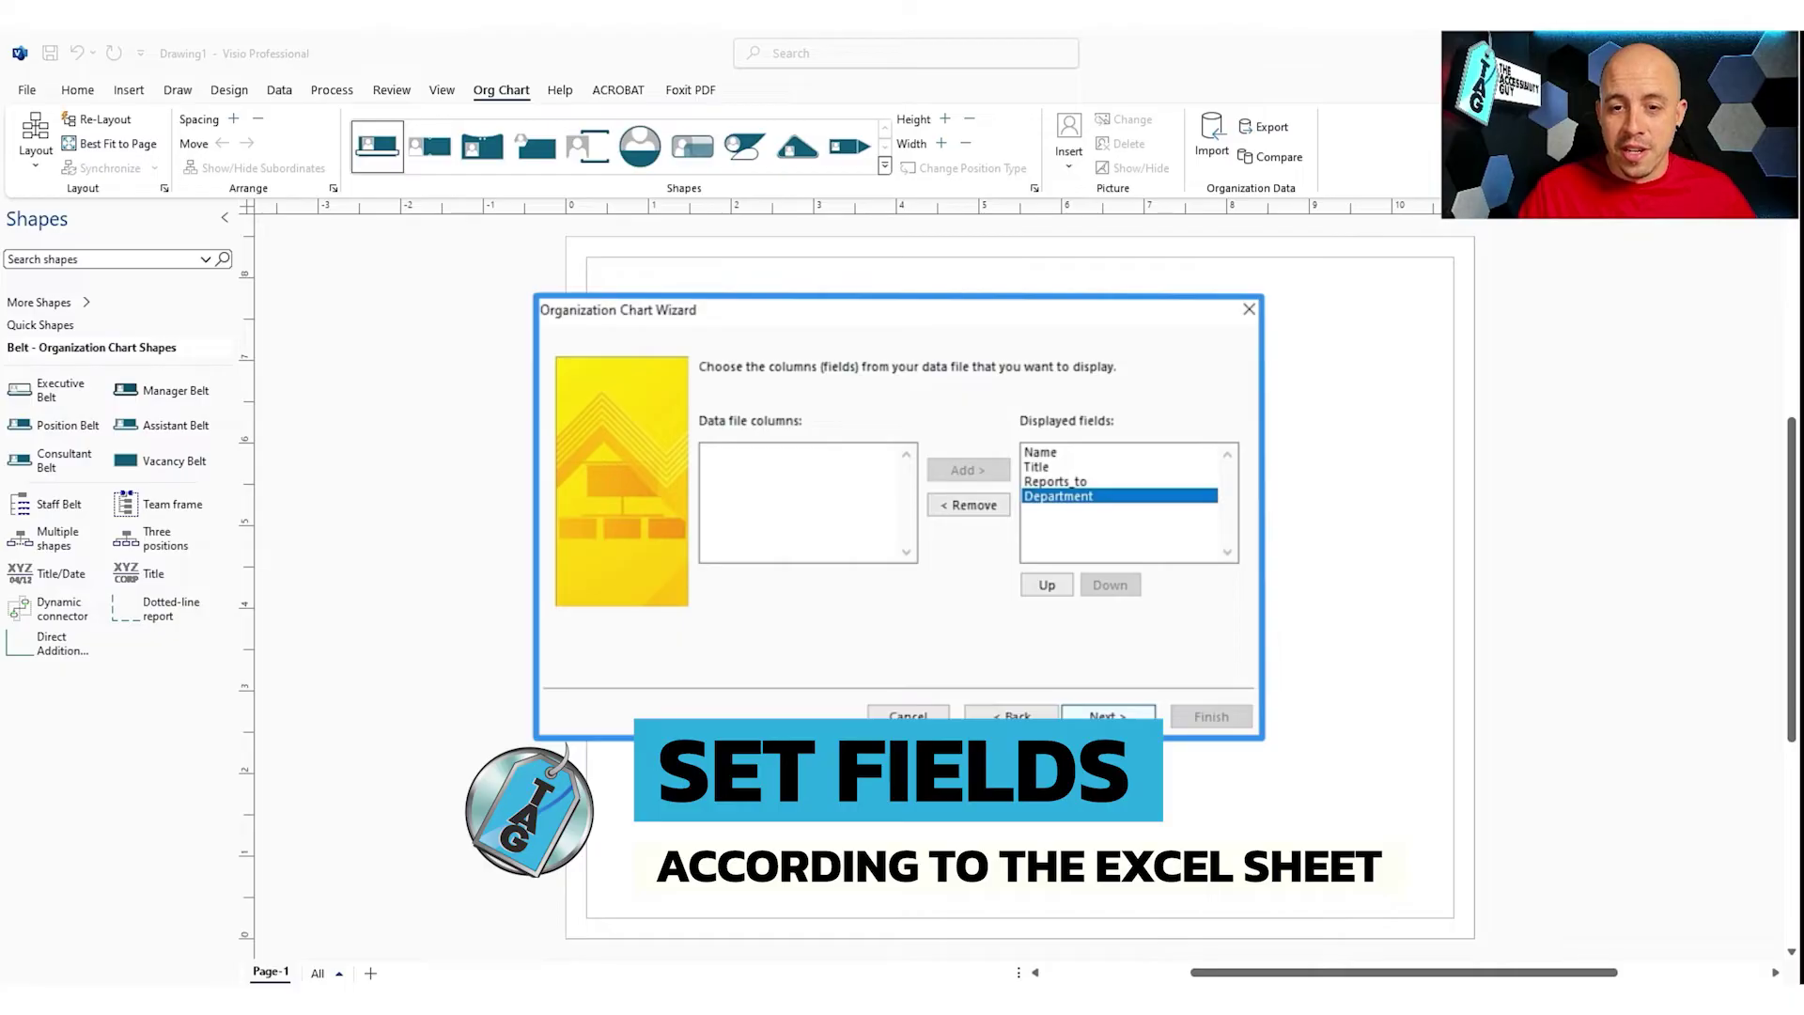
key(Return)
key(Return)
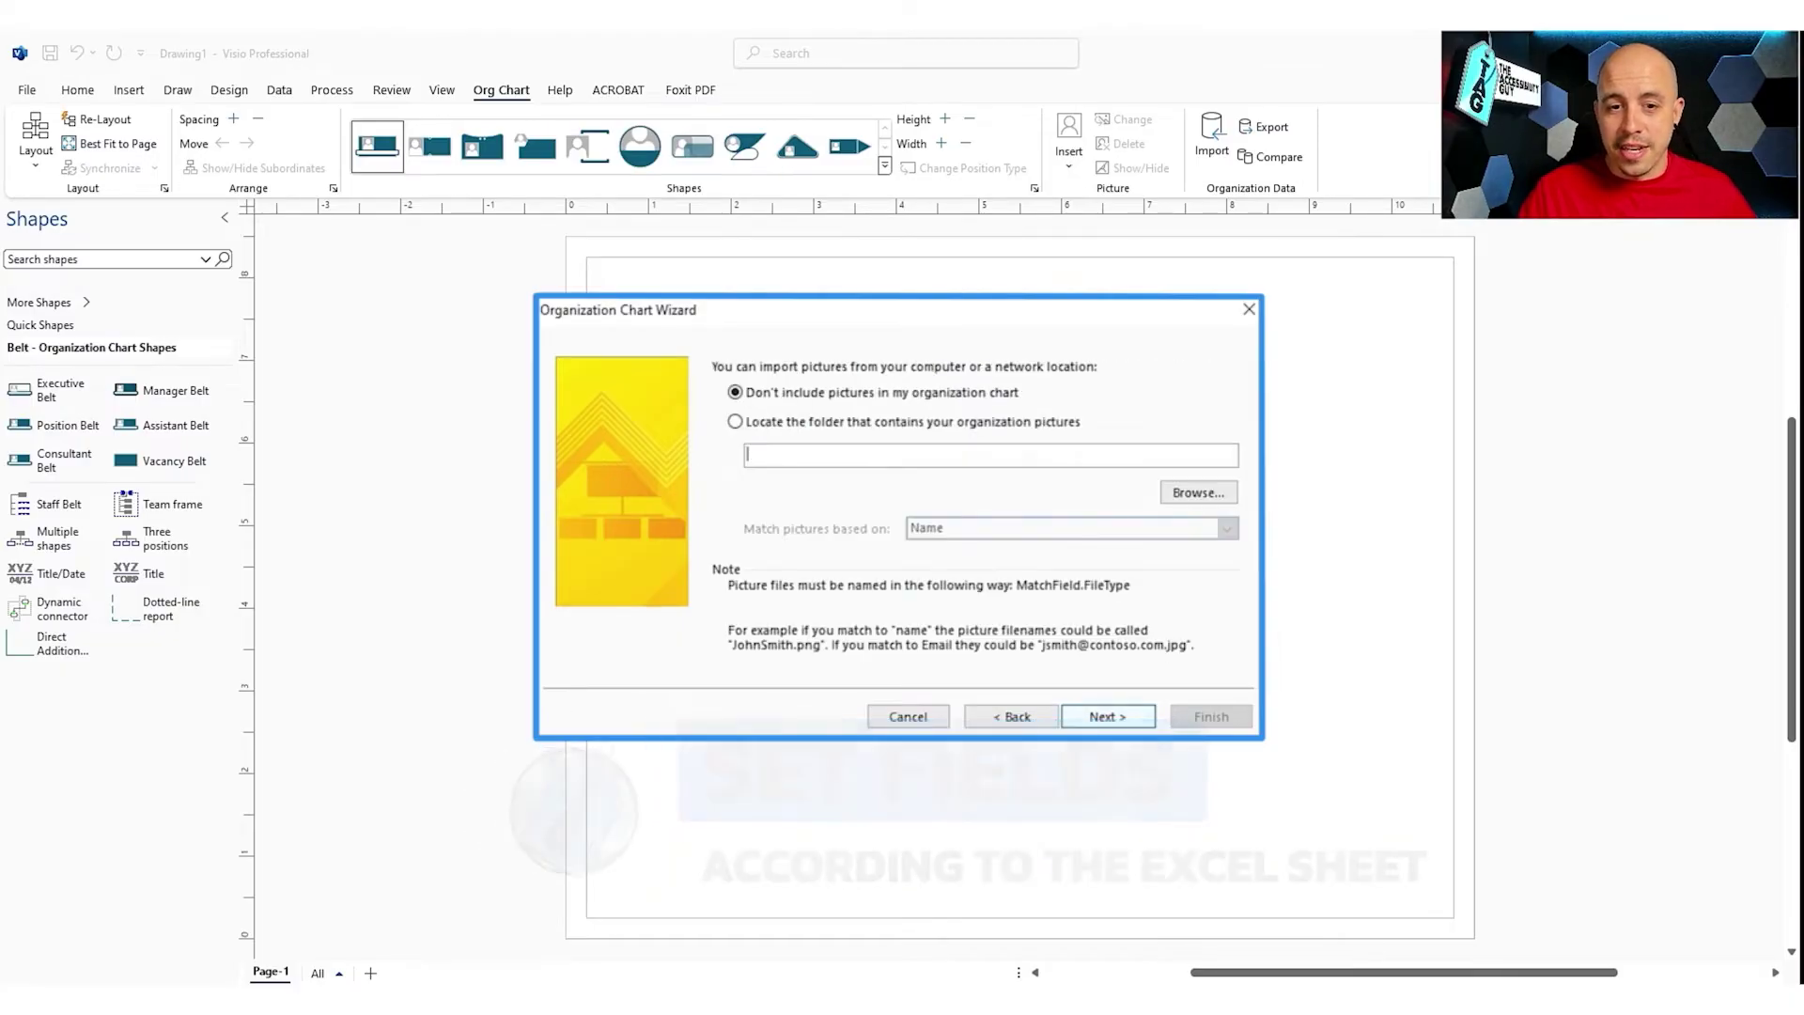
key(Return)
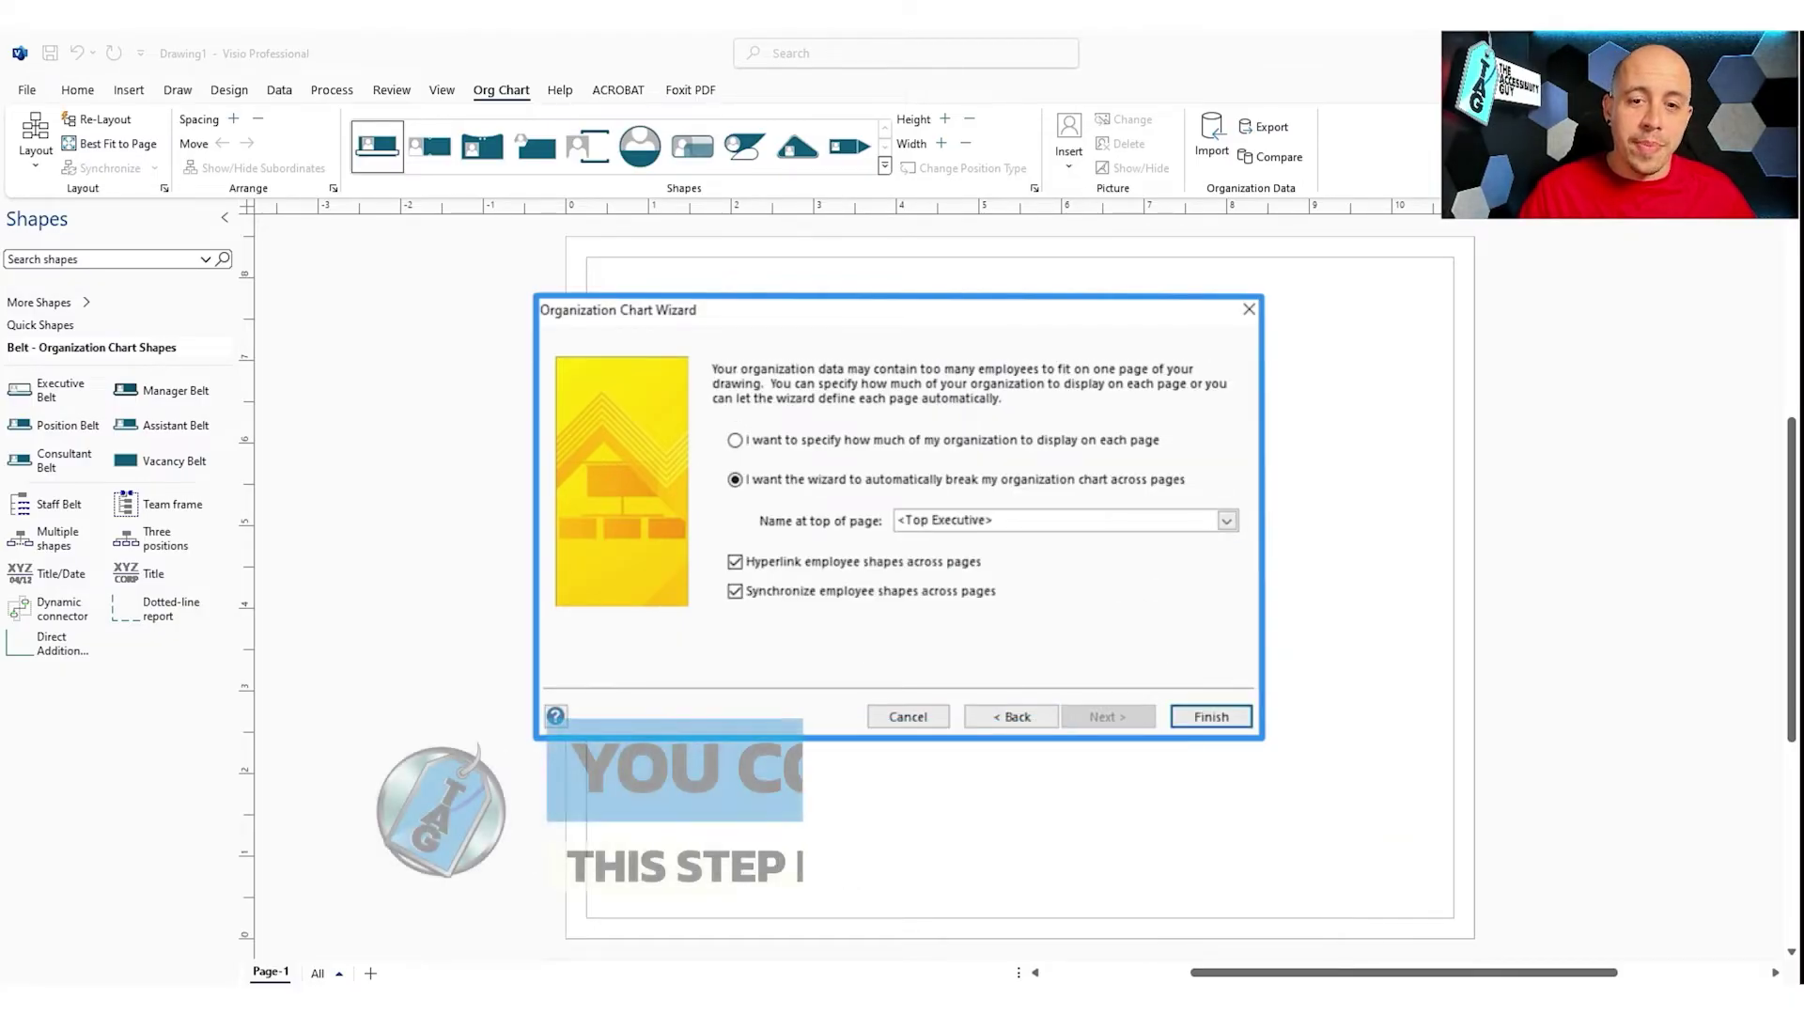
key(Return)
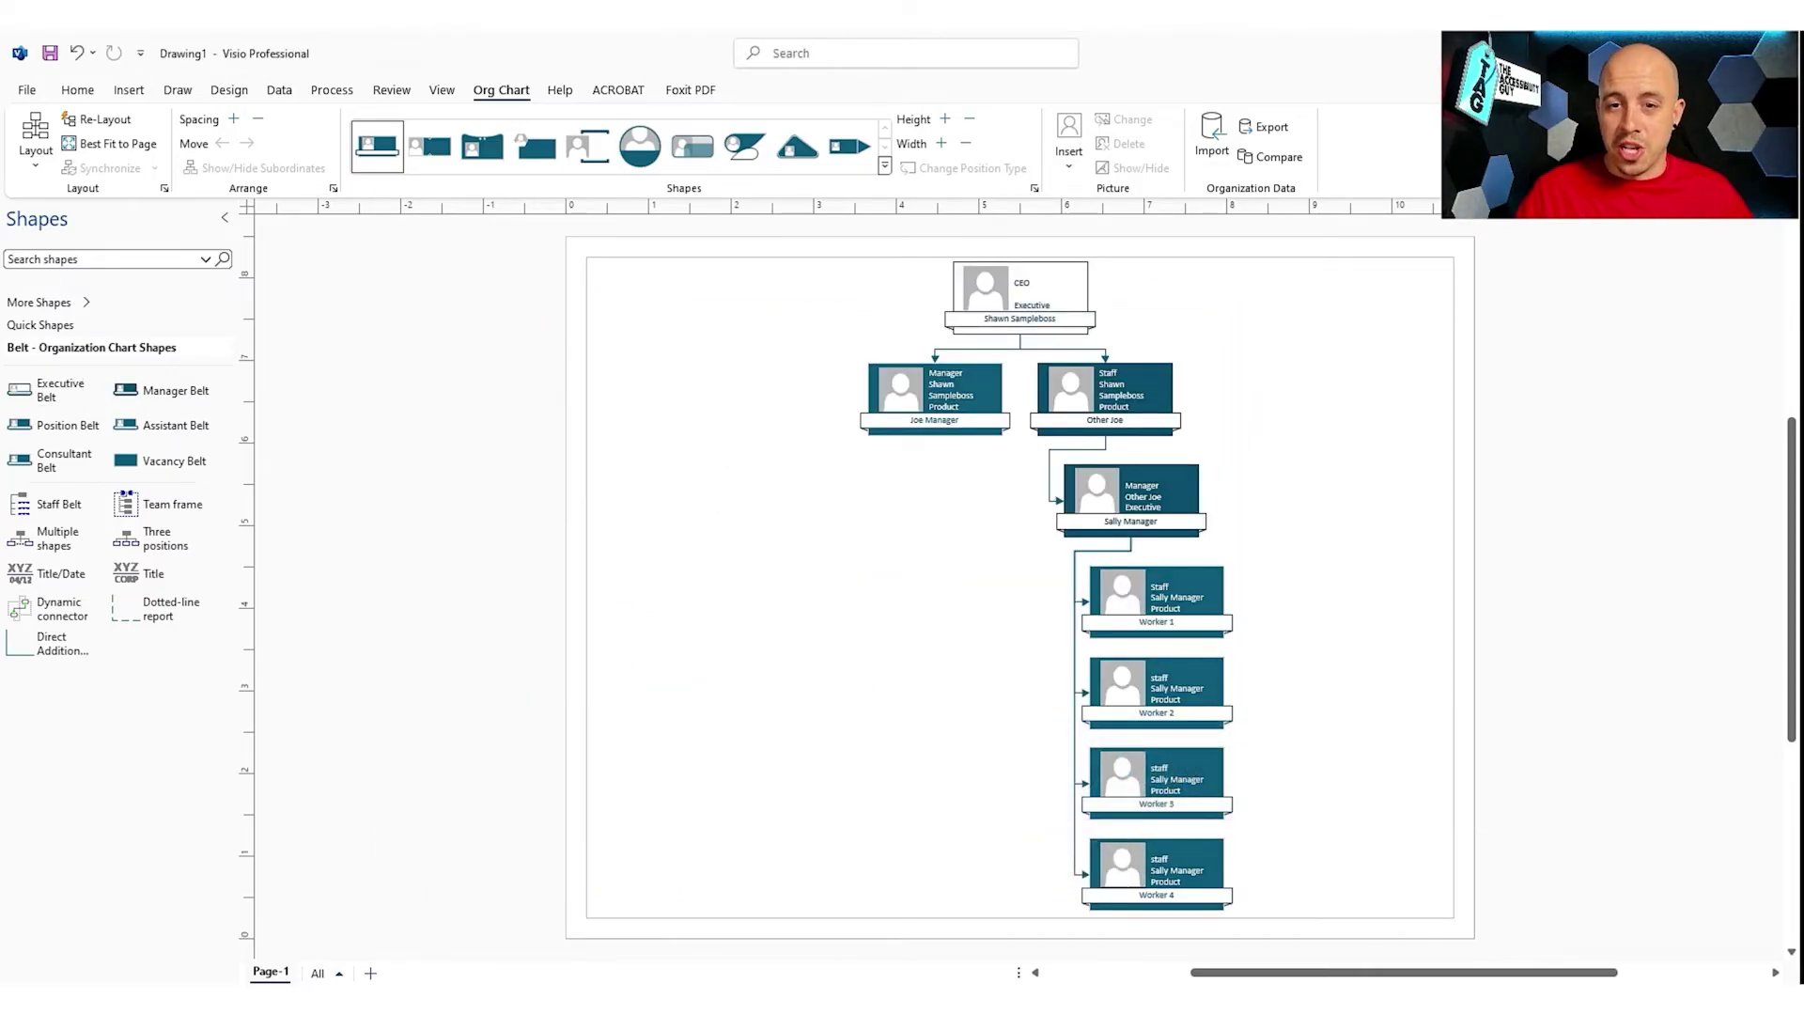
Step: Select the CEO box, then list the exported PDF's accessibility tags and select the top Figure tag
click(1020, 289)
scroll(818, 458, up, 1)
scroll(818, 459, up, 1)
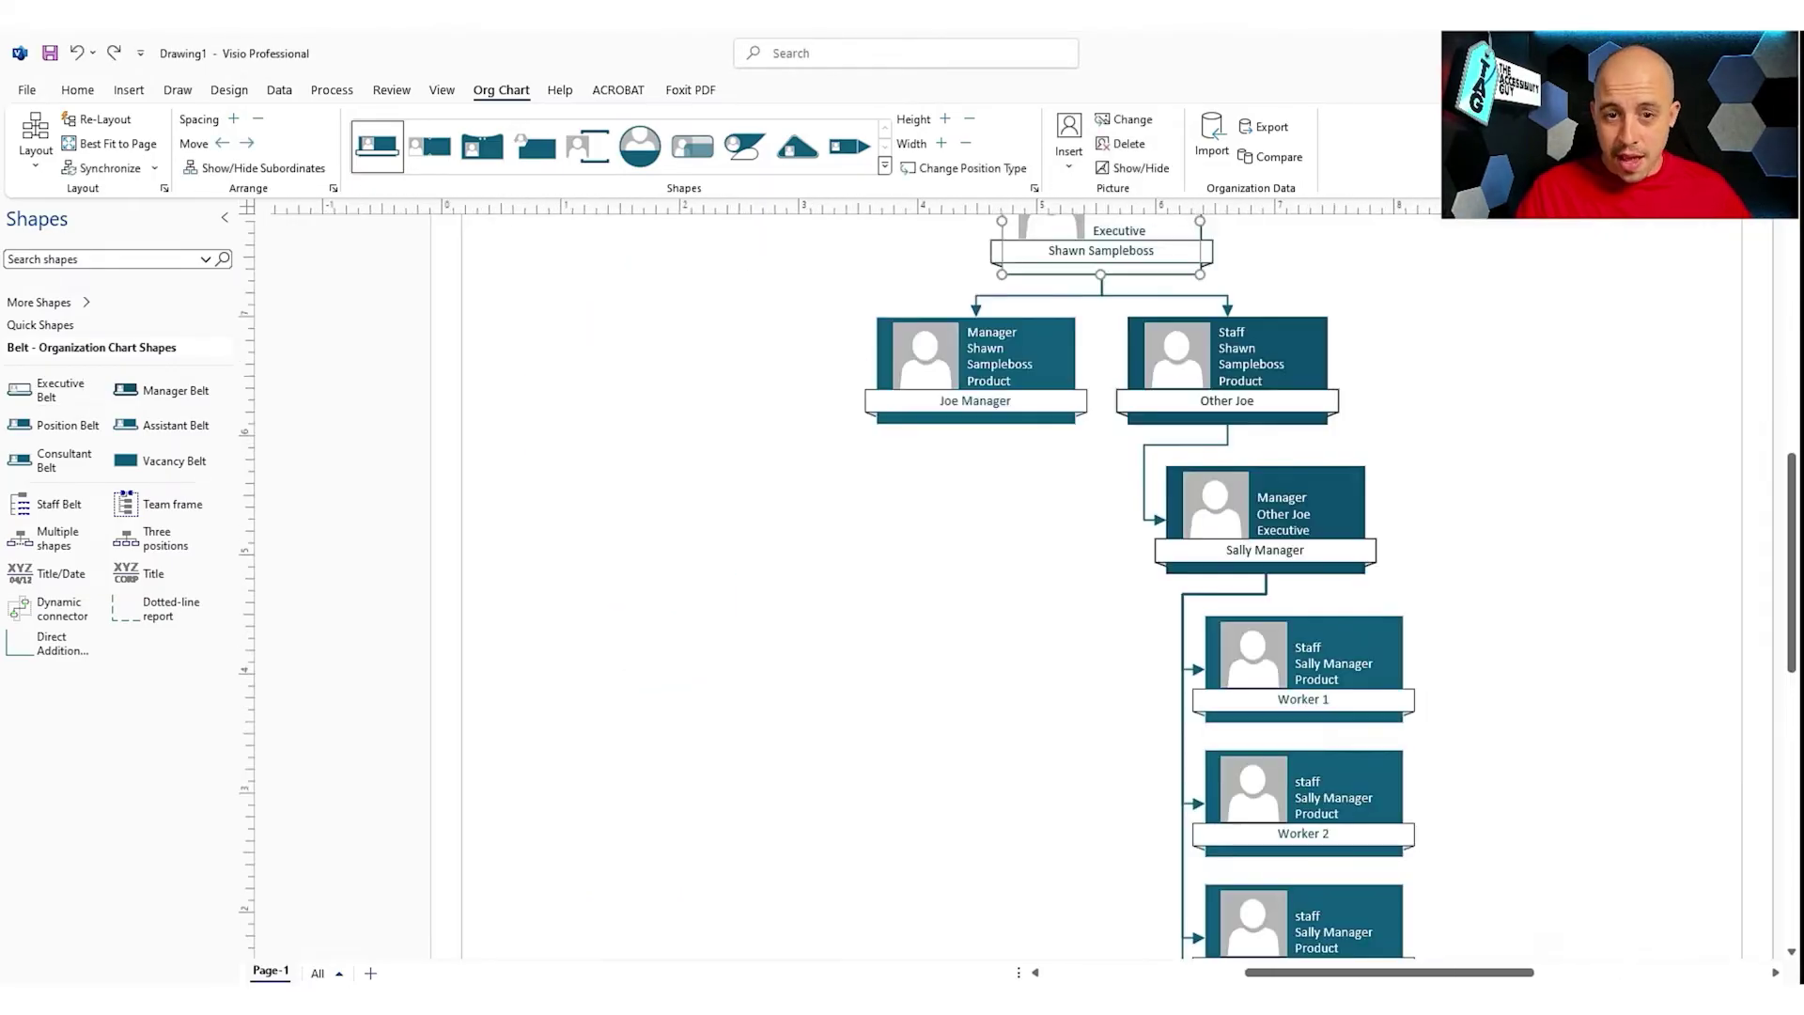
scroll(1120, 588, up, 1)
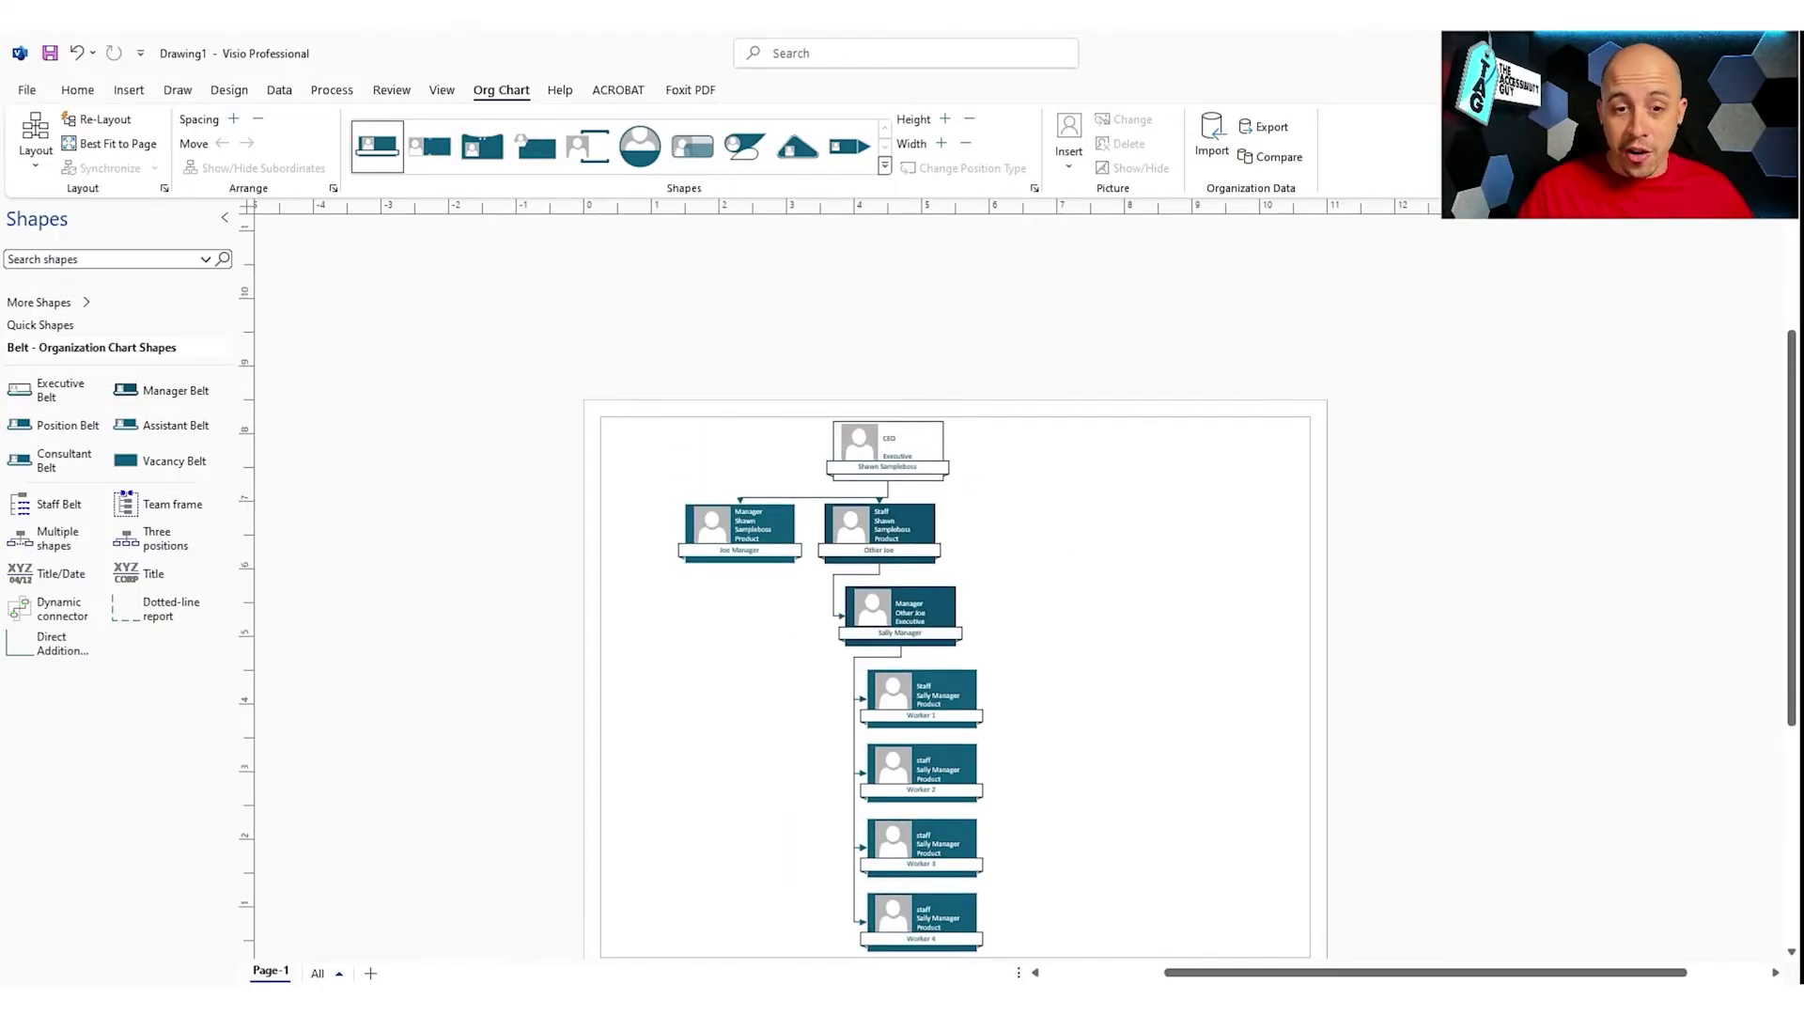
scroll(992, 447, up, 3)
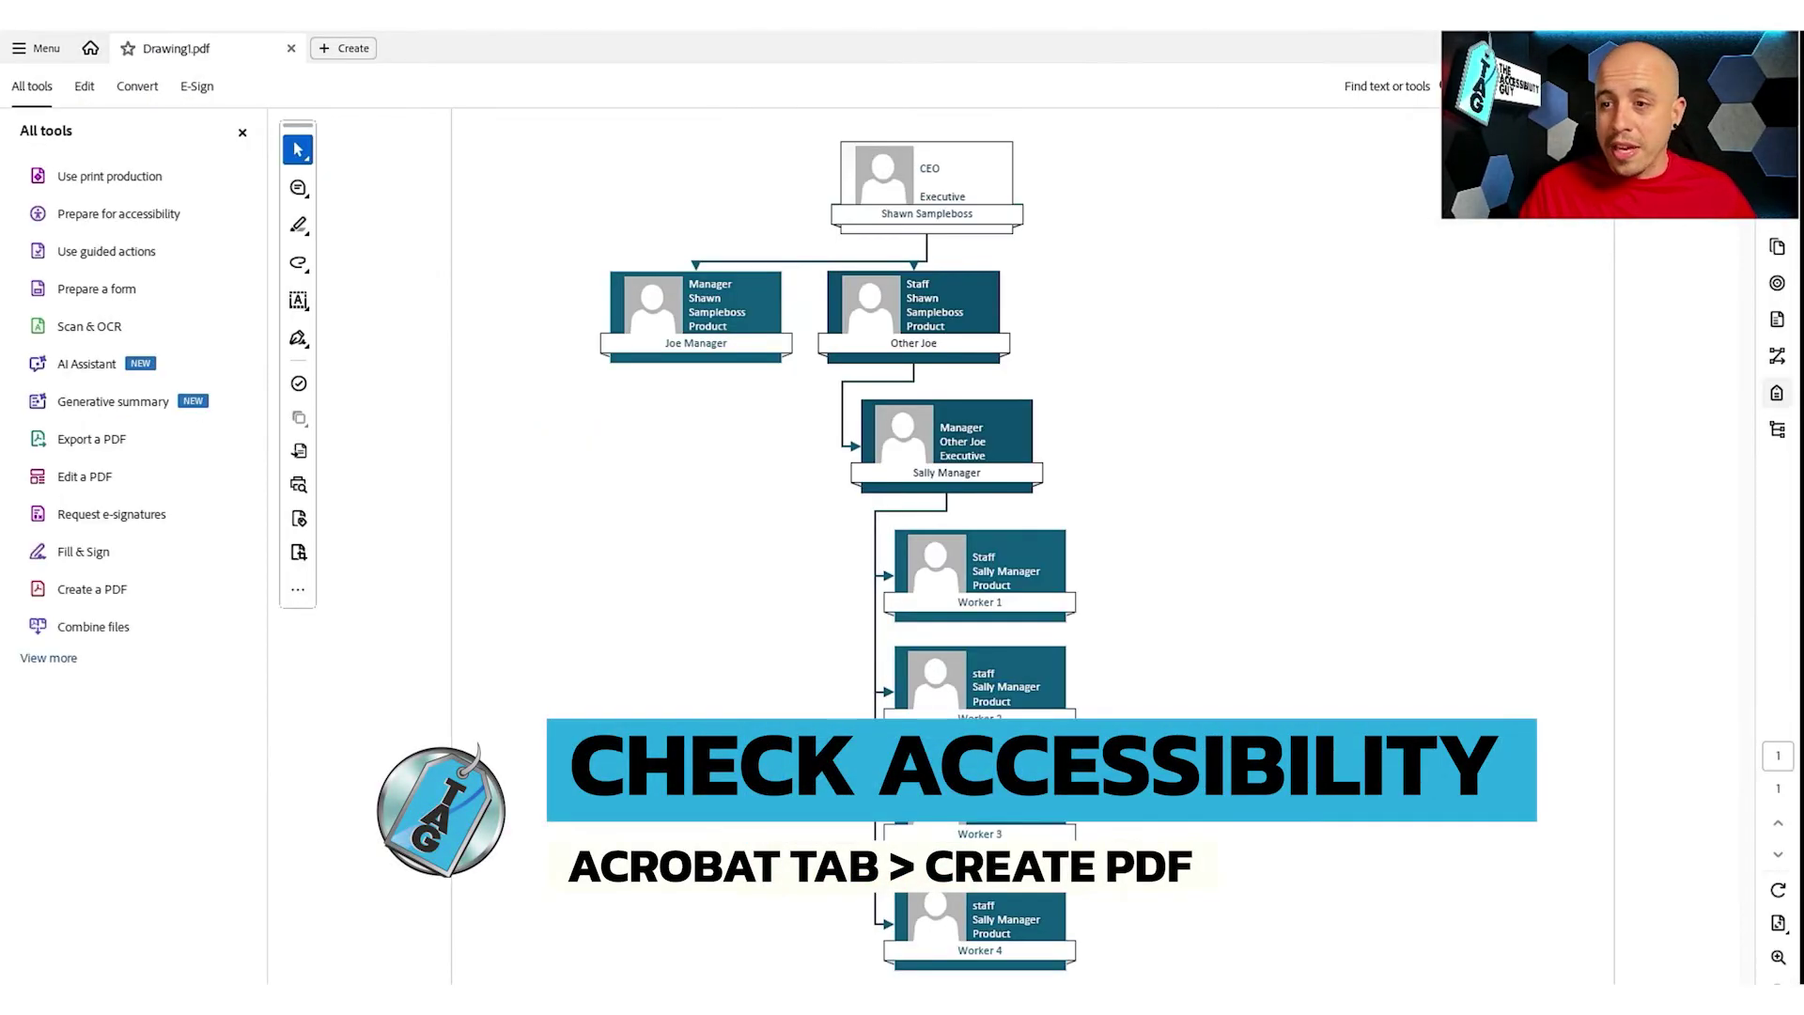
click(1776, 392)
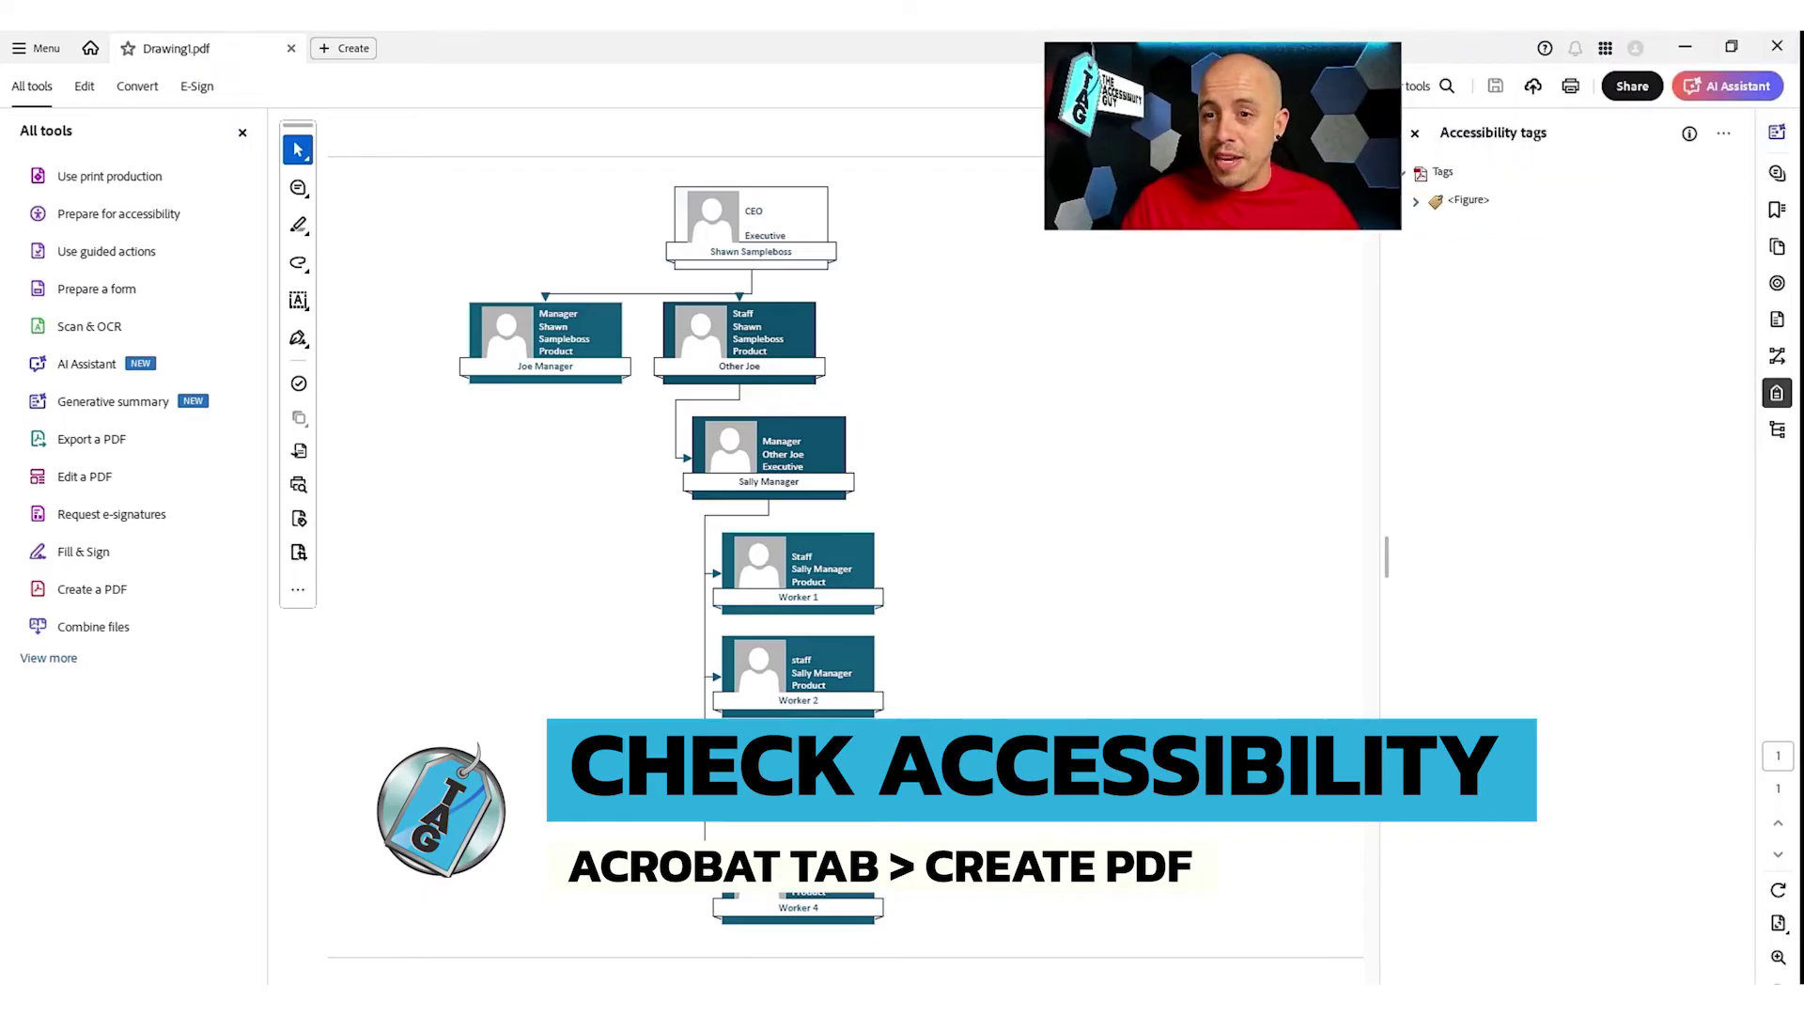
click(1468, 200)
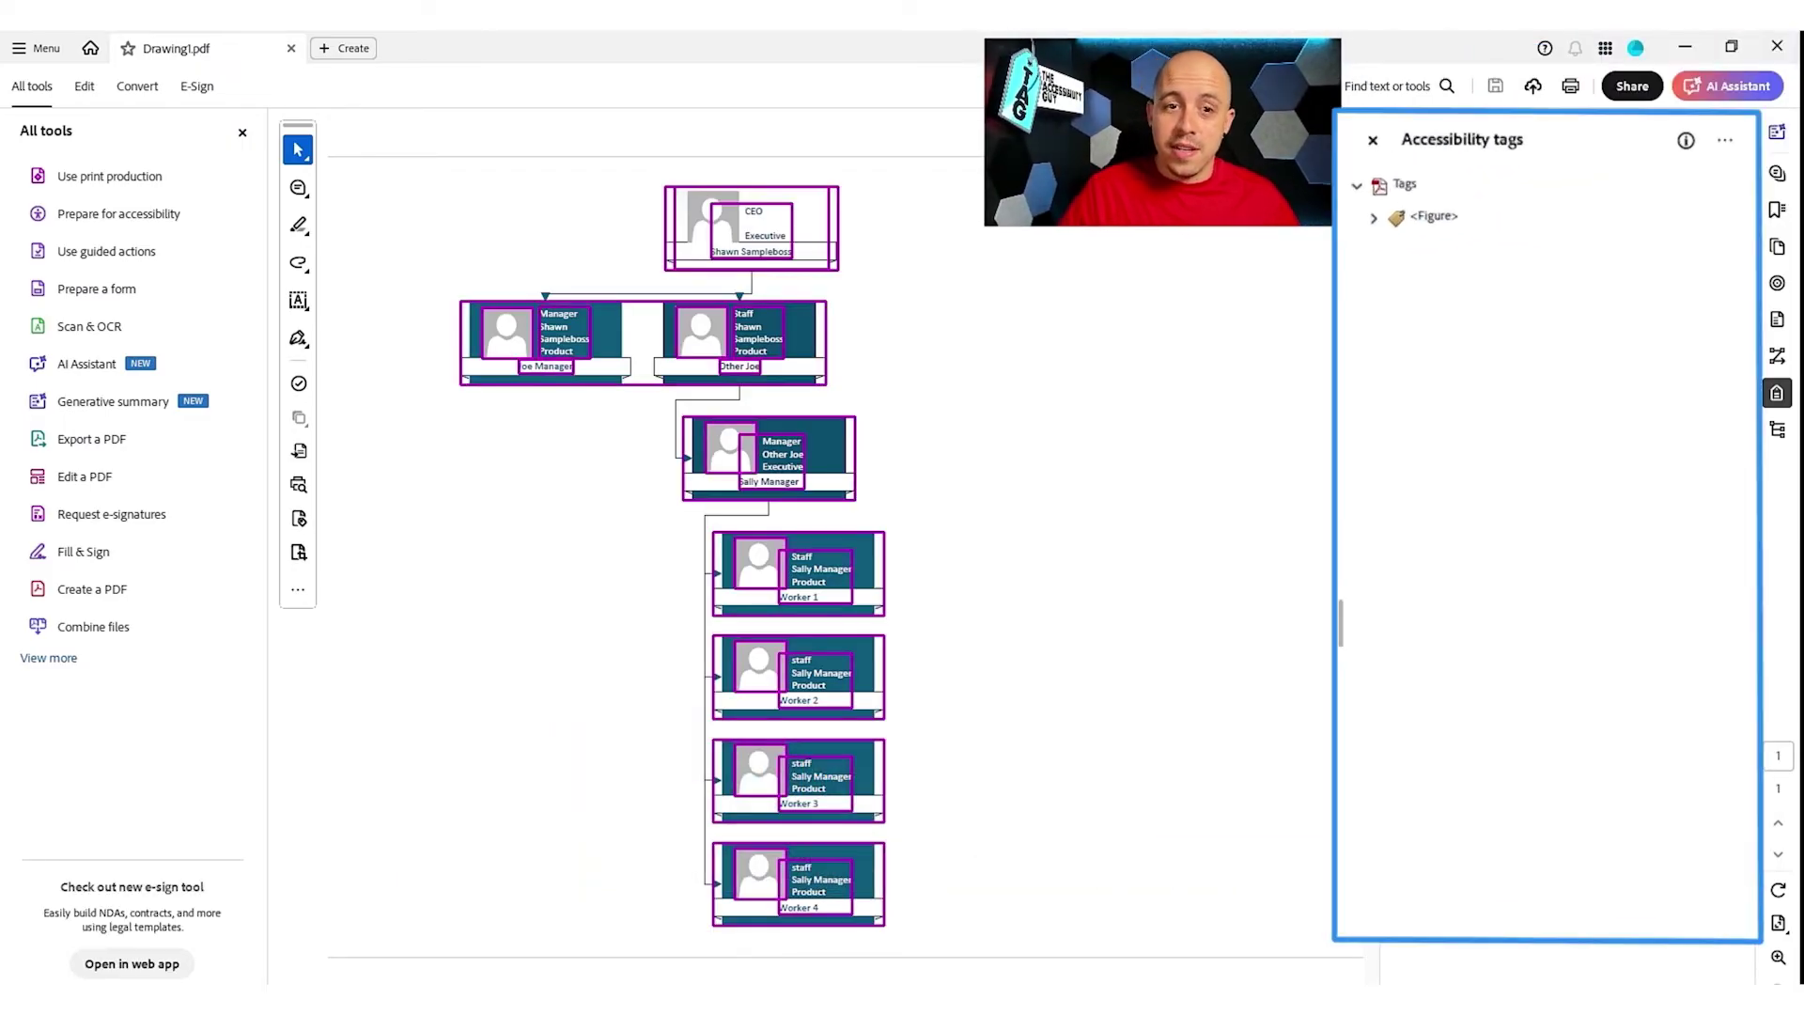
Step: Expand the Figure tag and its first Dynamic connector tags, down to Dynamic connector.83
key(Right)
key(Right)
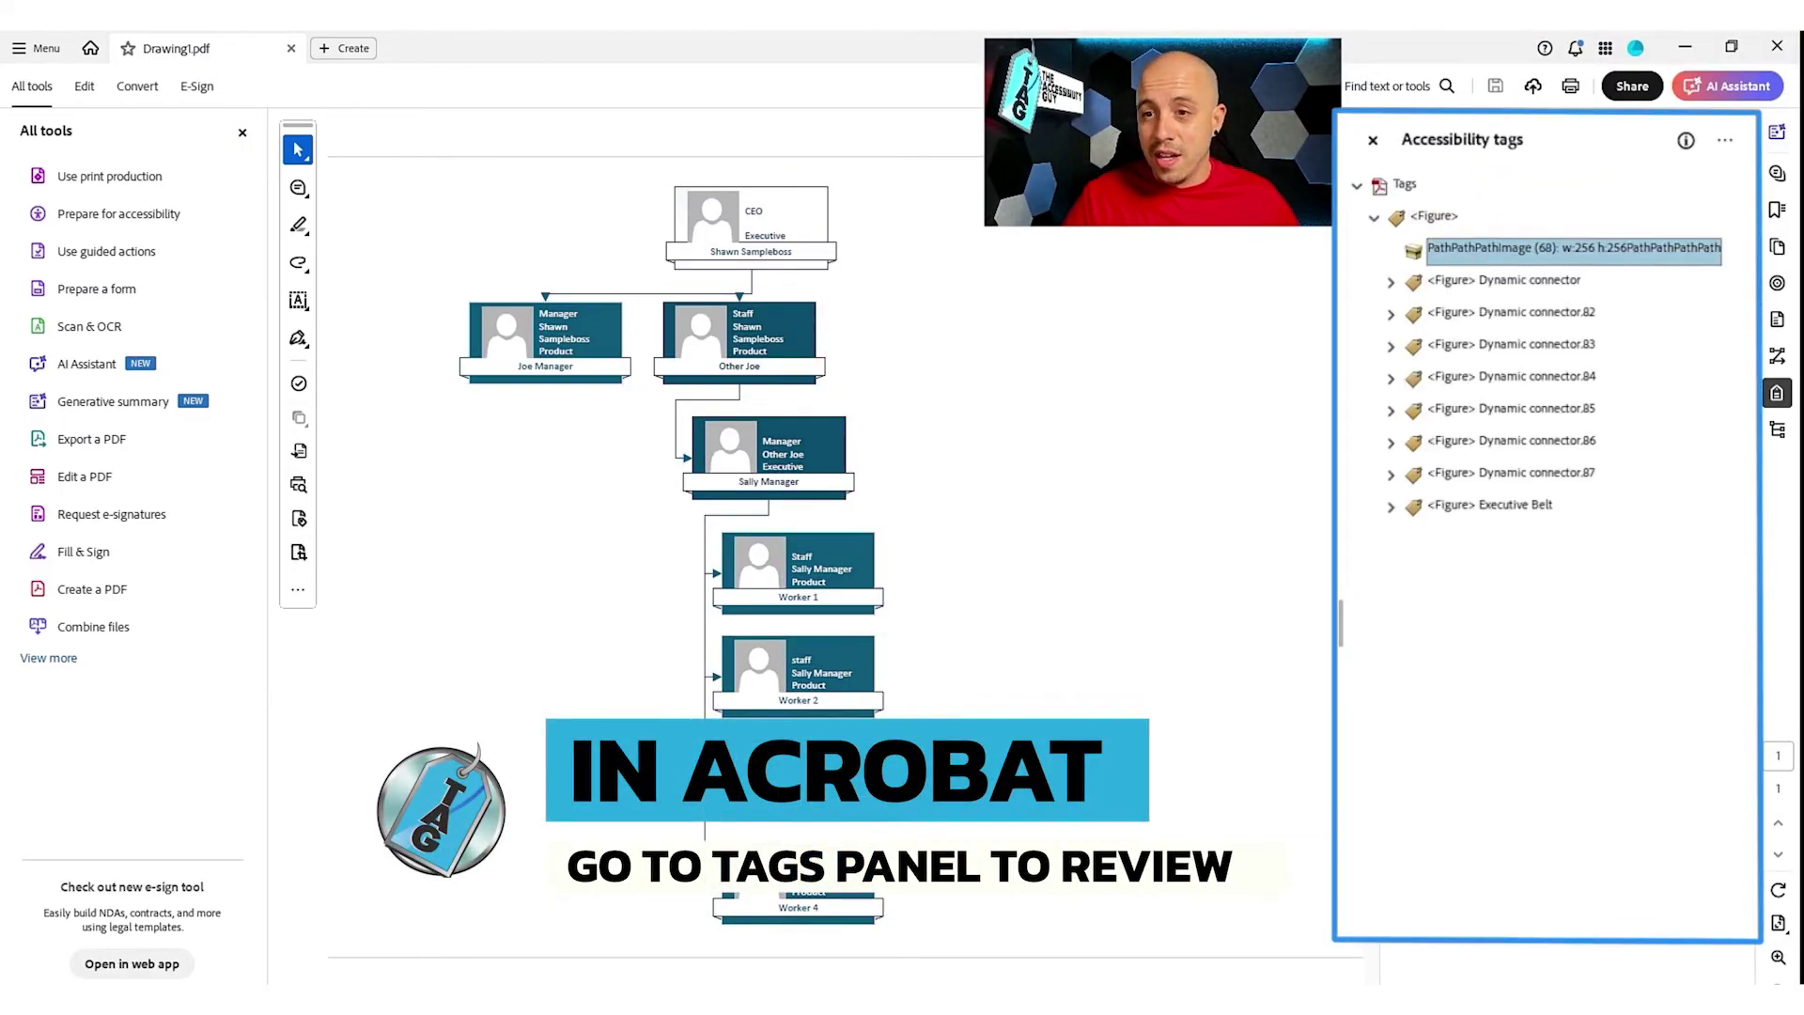
key(Down)
key(Right)
key(Right)
key(Down)
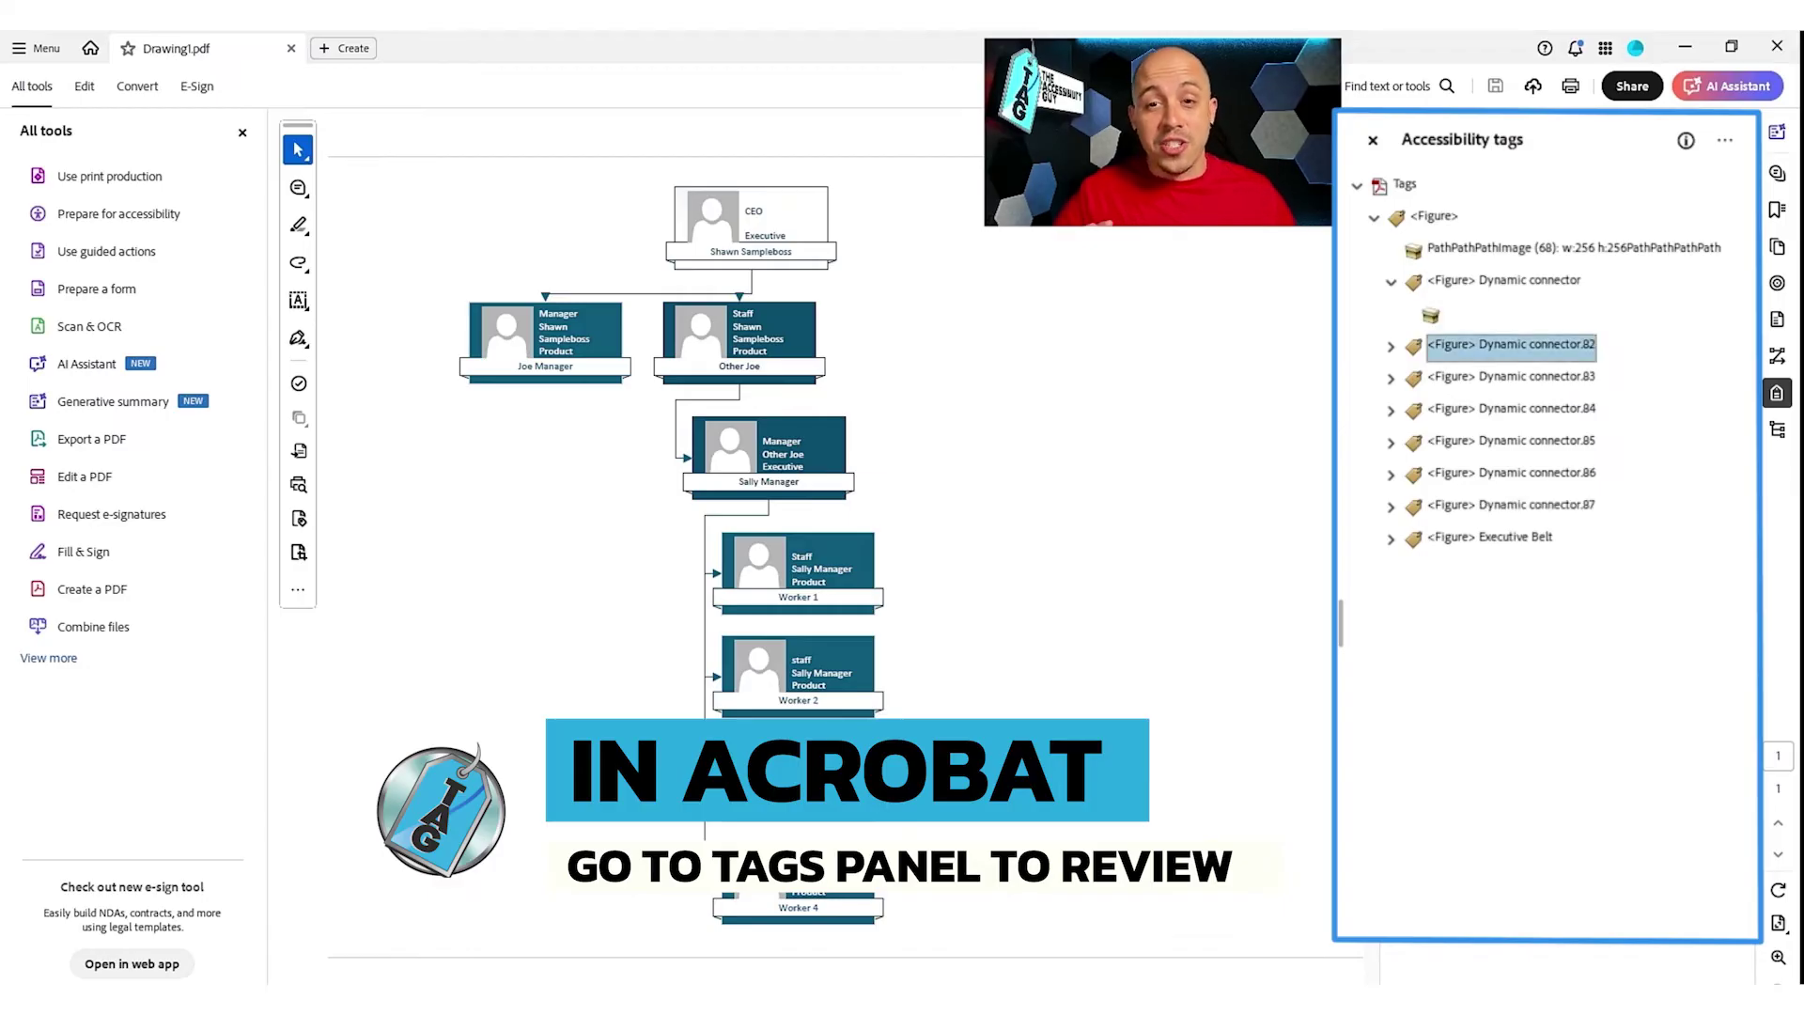
key(Right)
key(Right)
key(Down)
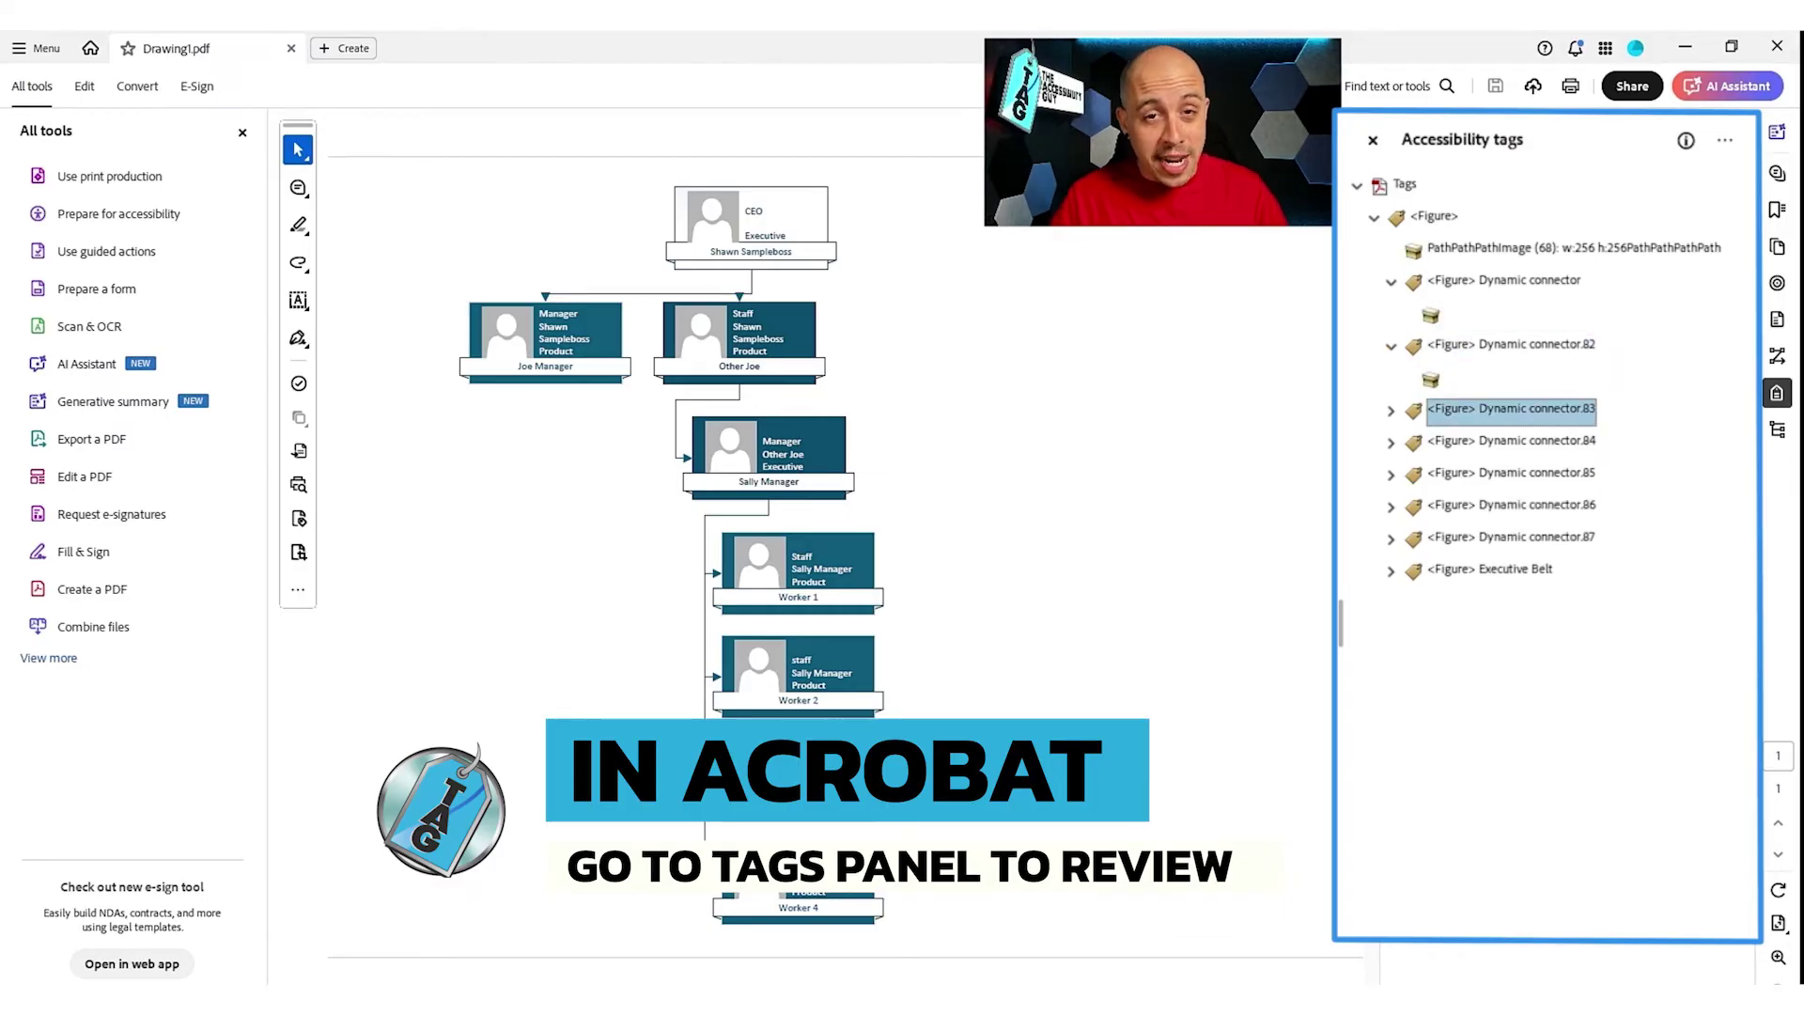